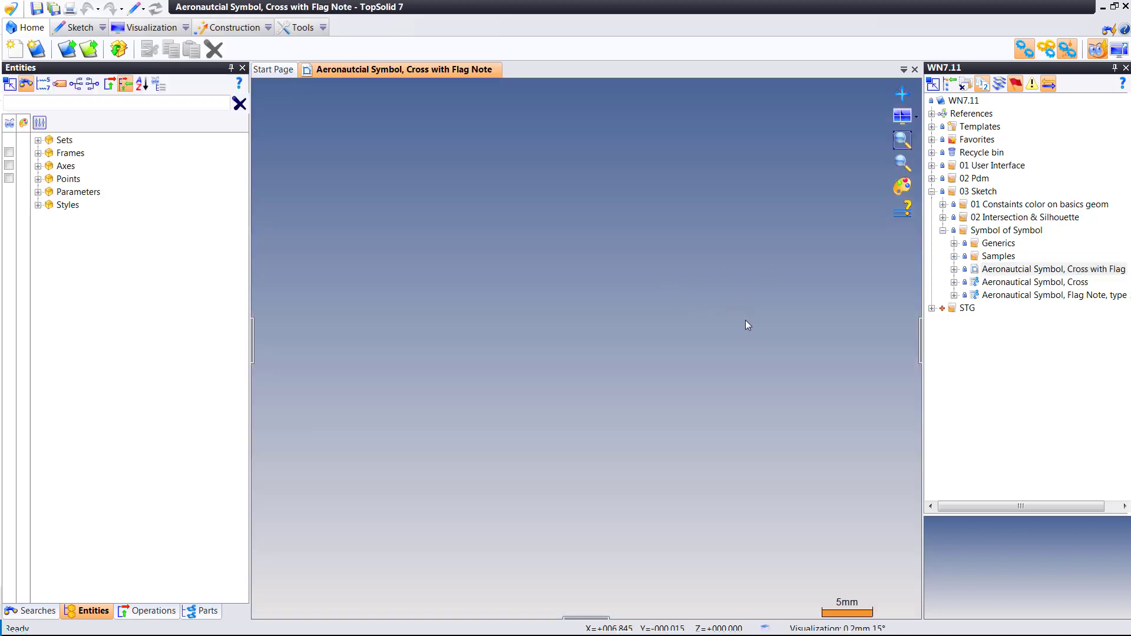
Preview the Flag Note and Cross symbols under Symbol of Symbol in the project tree.
{"action": "left_click", "coordinate": [1023, 295]}
{"action": "left_click", "coordinate": [1035, 282]}
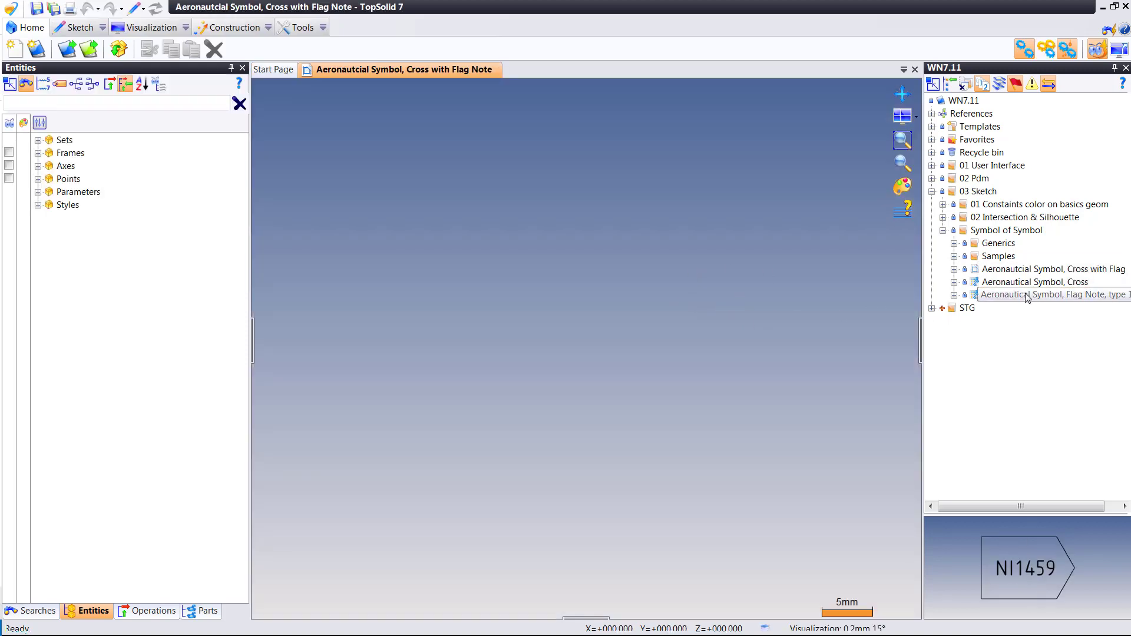
{"action": "left_click", "coordinate": [1040, 295]}
{"action": "left_click", "coordinate": [1051, 282]}
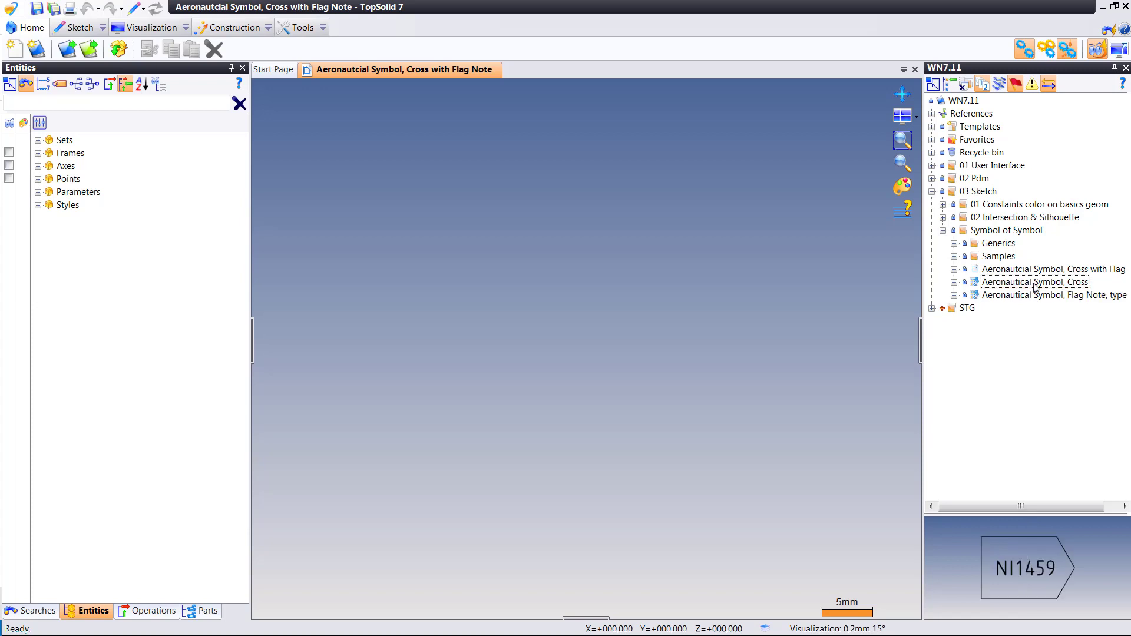
Insert the Cross symbol and link Length to CrossLength and Height to CrossHeight.
{"action": "left_click_drag", "start_coordinate": [740, 278], "coordinate": [739, 278]}
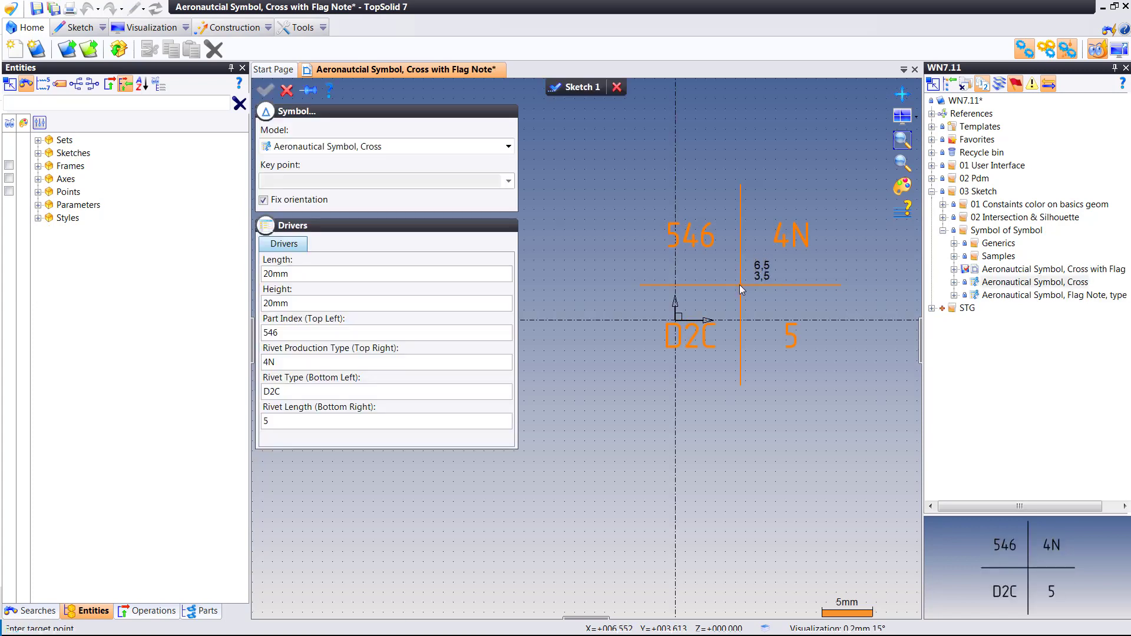
{"action": "left_click", "coordinate": [478, 273]}
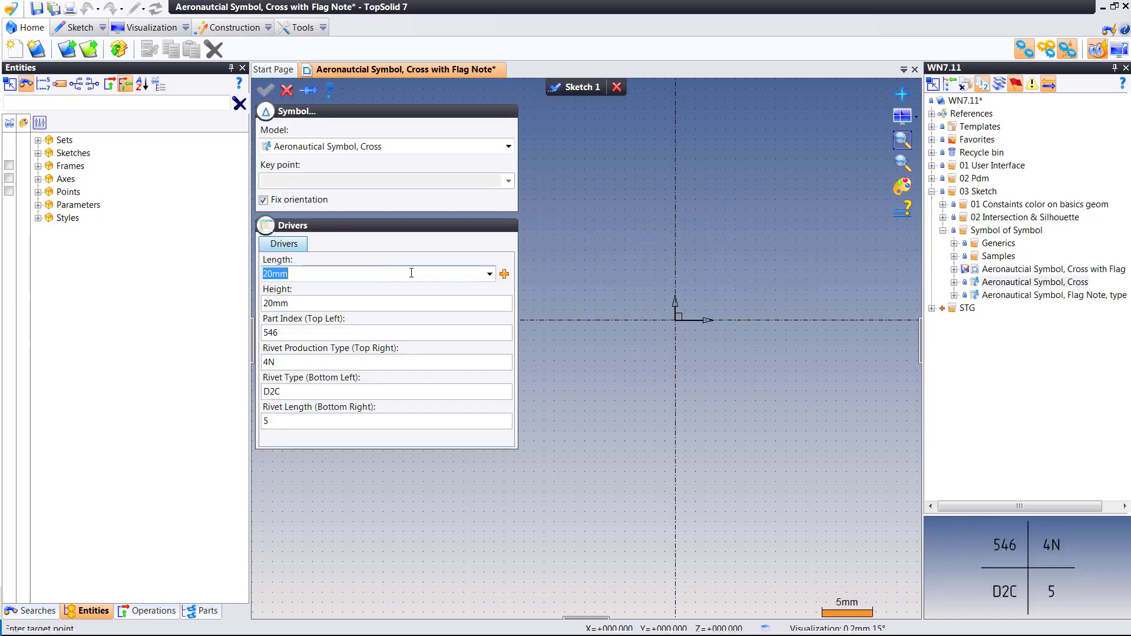
{"action": "left_click", "coordinate": [489, 275]}
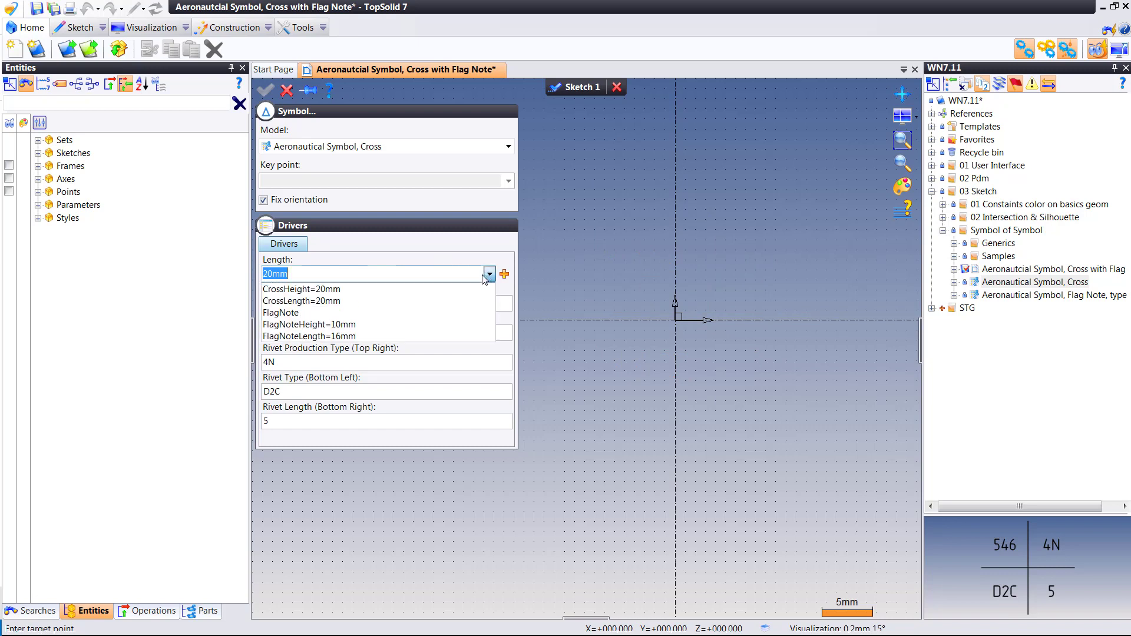
{"action": "left_click", "coordinate": [465, 300]}
{"action": "left_click", "coordinate": [489, 304]}
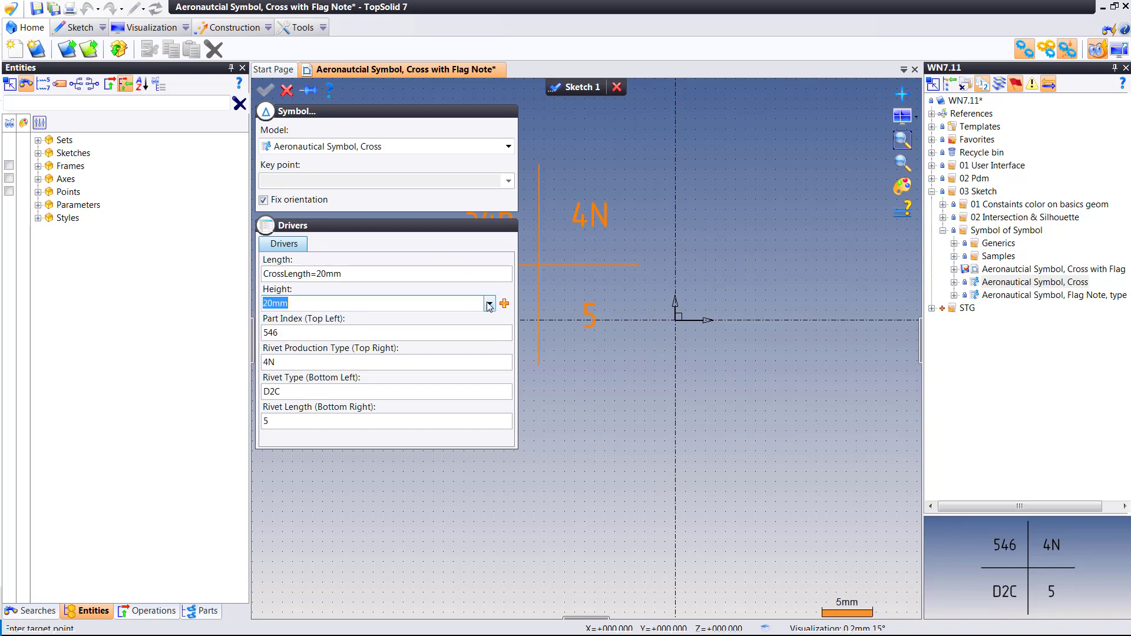
{"action": "left_click", "coordinate": [490, 304]}
{"action": "left_click", "coordinate": [461, 317]}
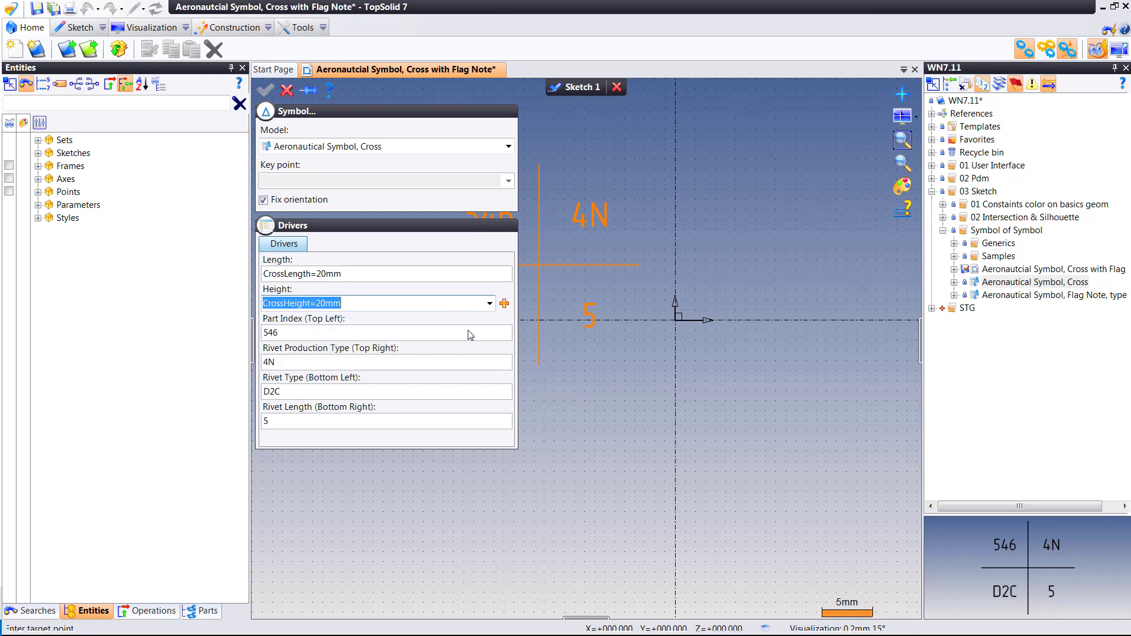
{"action": "left_click", "coordinate": [479, 334]}
Link Part Index to 544, Rivet Production Type to 5N and Rivet Type to D2.
{"action": "left_click", "coordinate": [489, 333]}
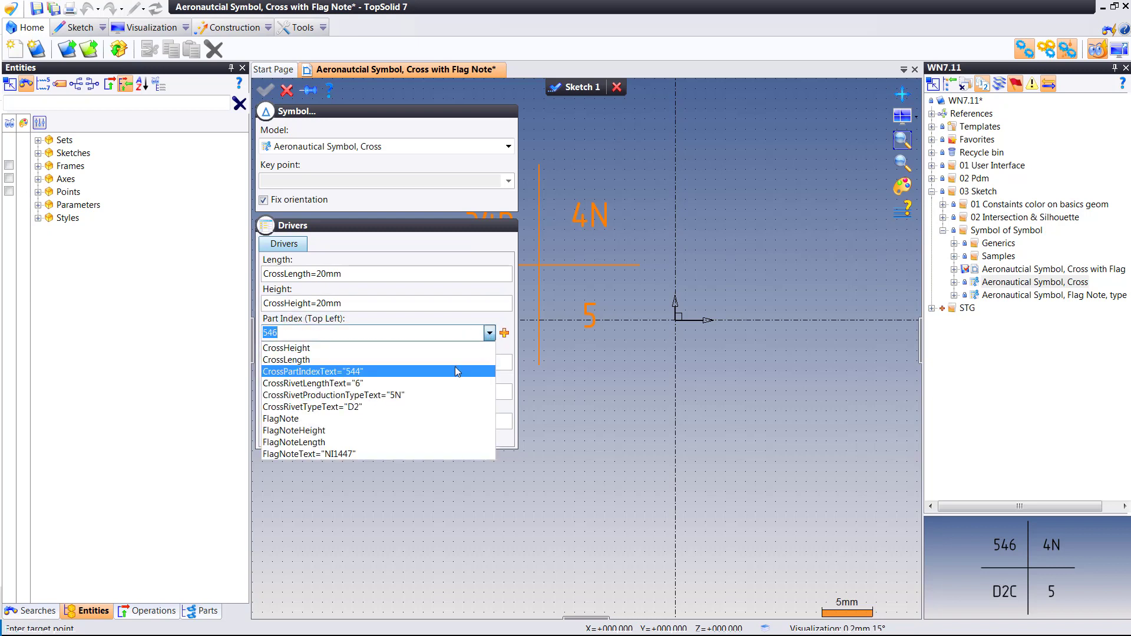
{"action": "left_click", "coordinate": [455, 366]}
{"action": "left_click", "coordinate": [475, 365]}
{"action": "left_click", "coordinate": [490, 362]}
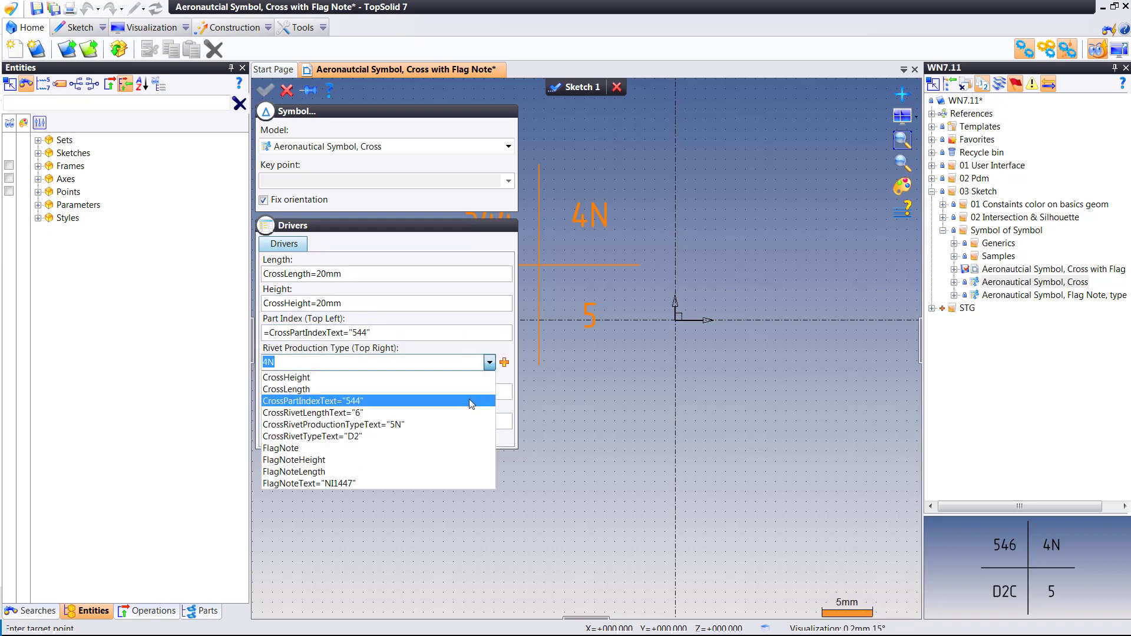
{"action": "left_click", "coordinate": [461, 420]}
{"action": "left_click", "coordinate": [476, 392]}
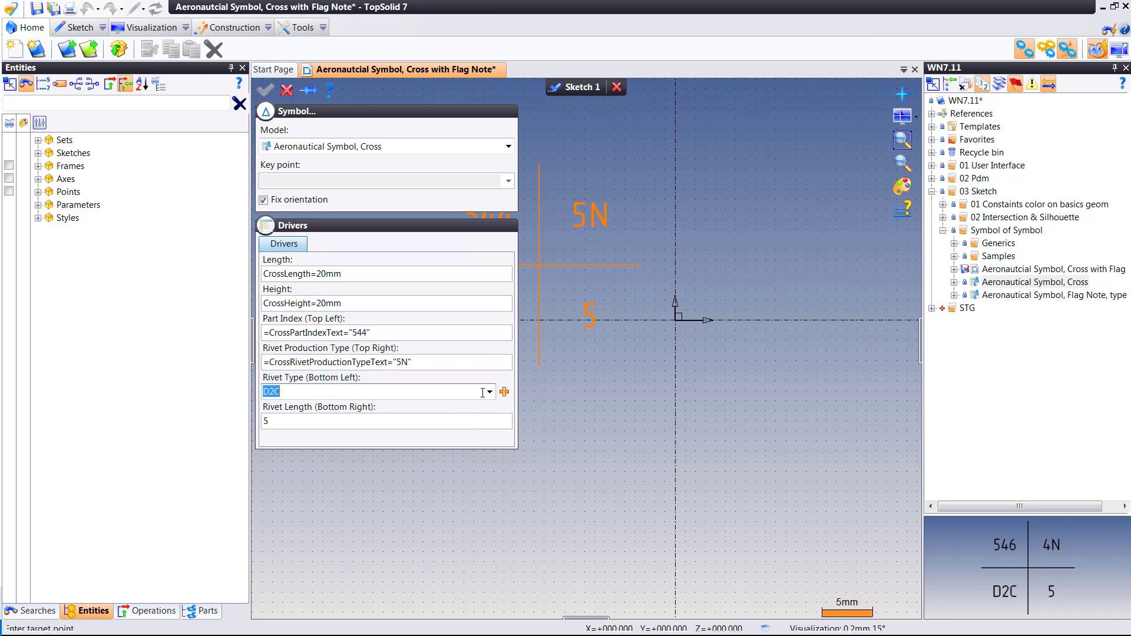
{"action": "left_click", "coordinate": [489, 391]}
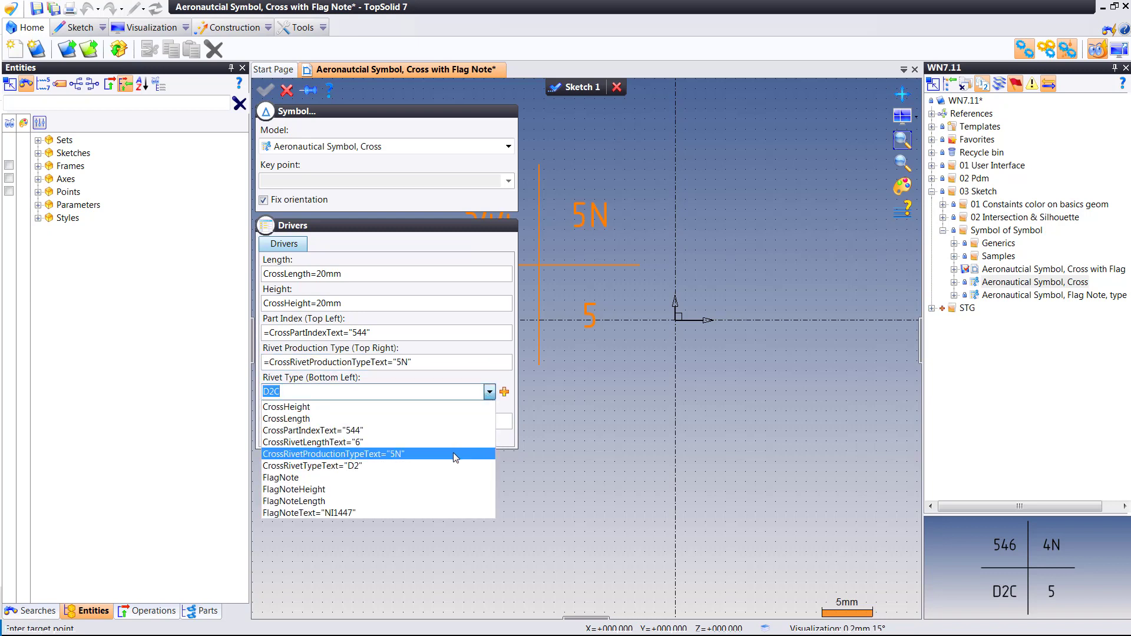
{"action": "left_click", "coordinate": [455, 455]}
{"action": "left_click", "coordinate": [489, 392]}
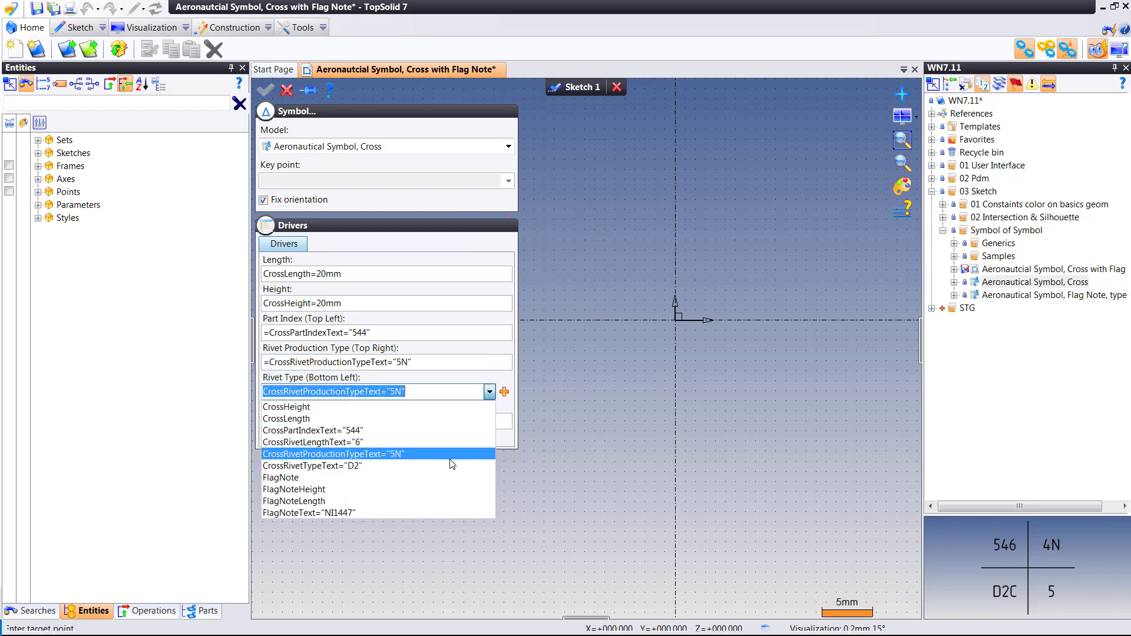
{"action": "left_click", "coordinate": [453, 454]}
Link Rivet Length to the 6 parameter and place the cross at the sketch origin.
{"action": "left_click", "coordinate": [468, 425]}
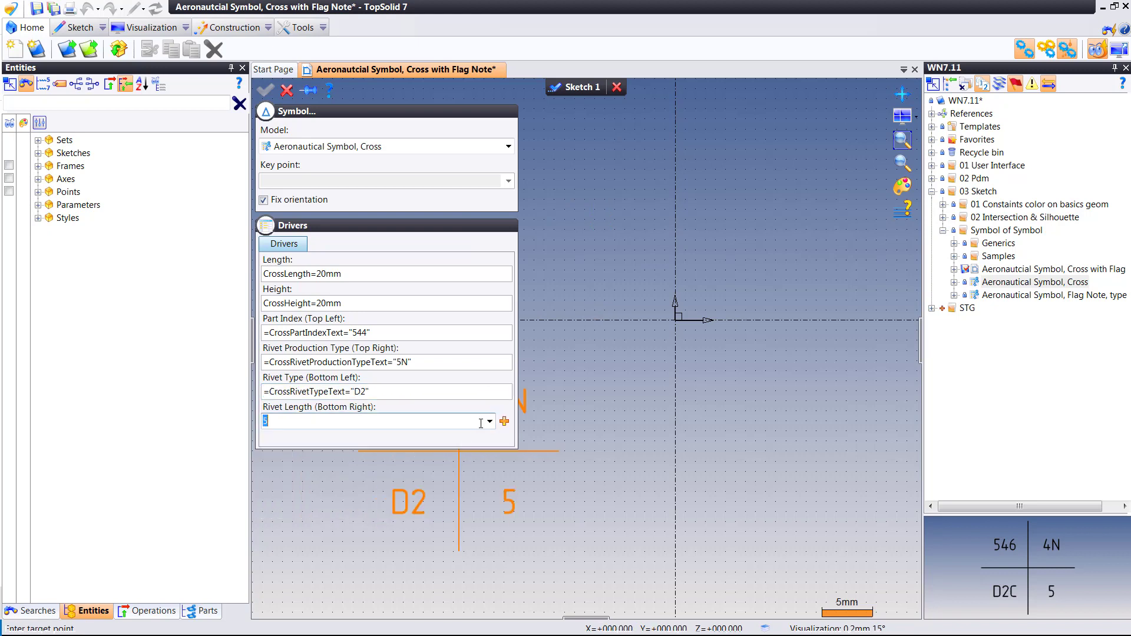
{"action": "left_click", "coordinate": [490, 421]}
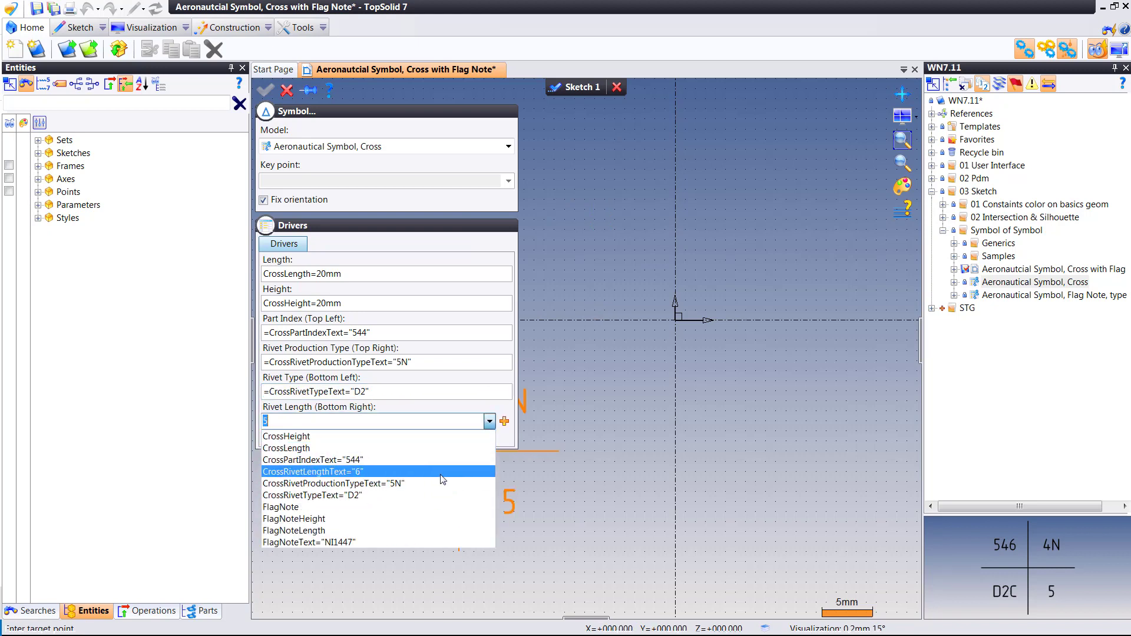
{"action": "left_click", "coordinate": [443, 471]}
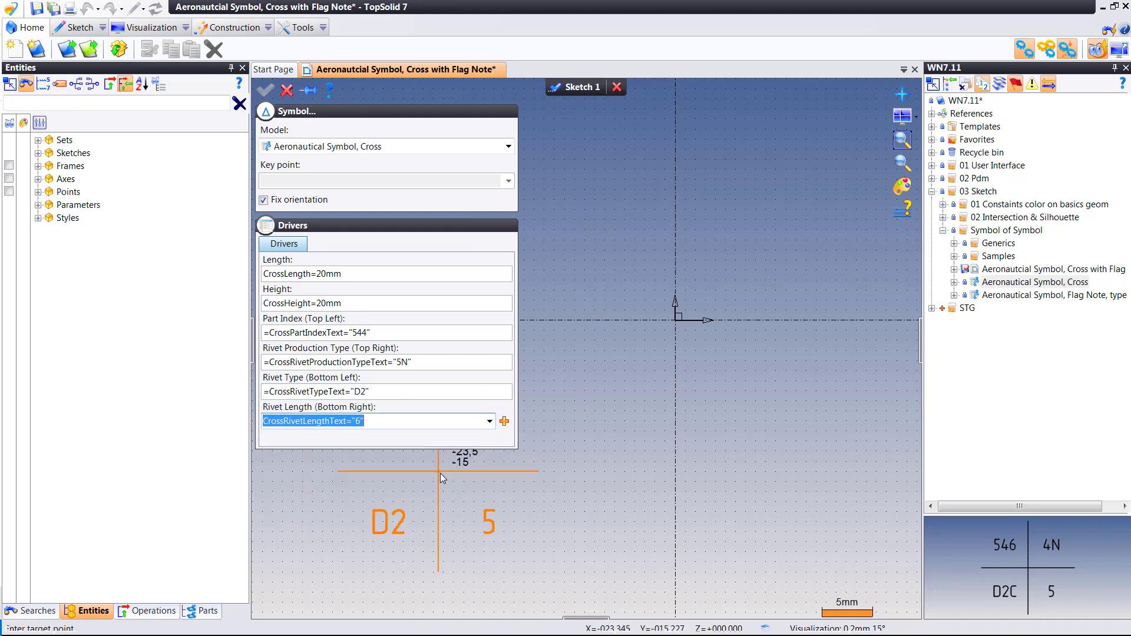
{"action": "left_click", "coordinate": [675, 320]}
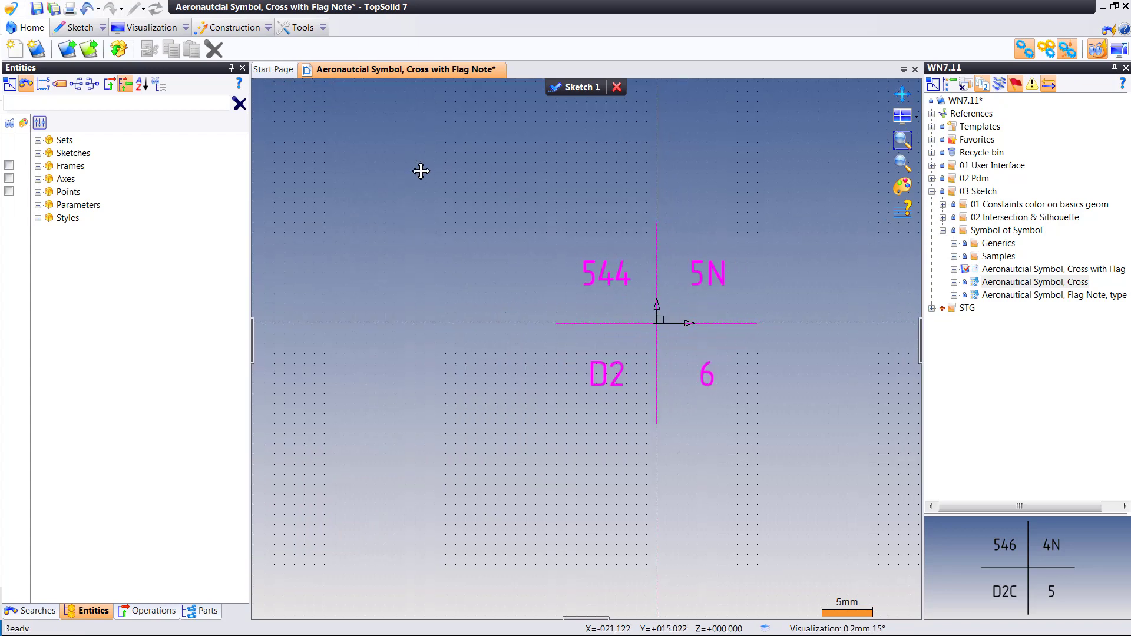
Validate Sketch 1, insert the Flag Note symbol, and link its Length to FlagNoteLength.
{"action": "left_click", "coordinate": [576, 88]}
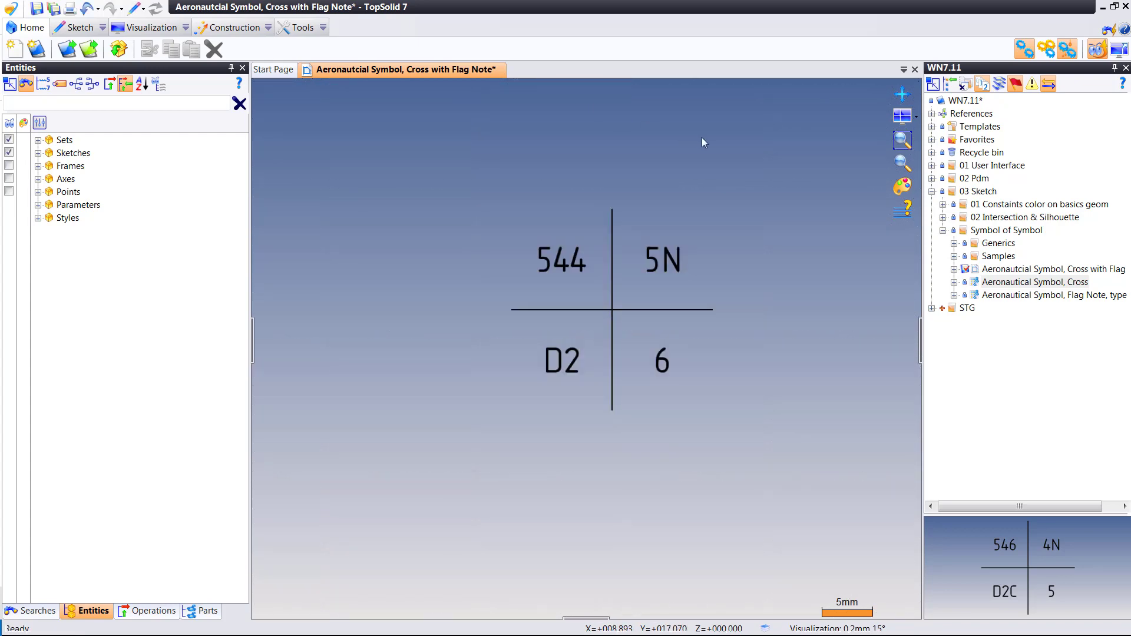
{"action": "left_click", "coordinate": [1039, 295]}
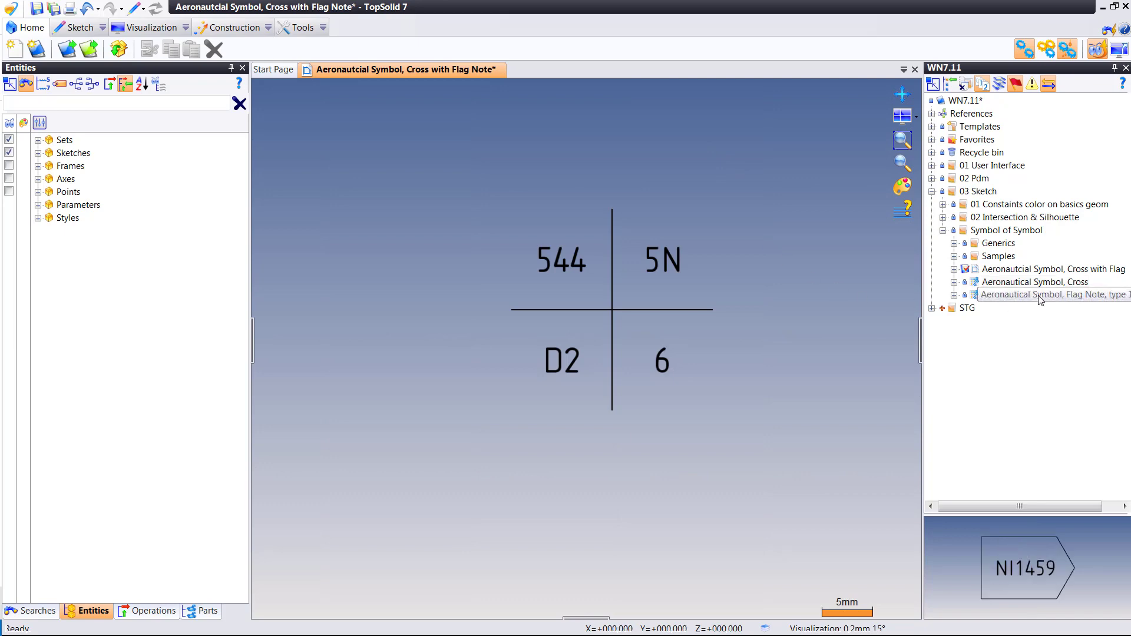
{"action": "left_click_drag", "start_coordinate": [1017, 300], "coordinate": [352, 207]}
{"action": "left_click", "coordinate": [394, 275]}
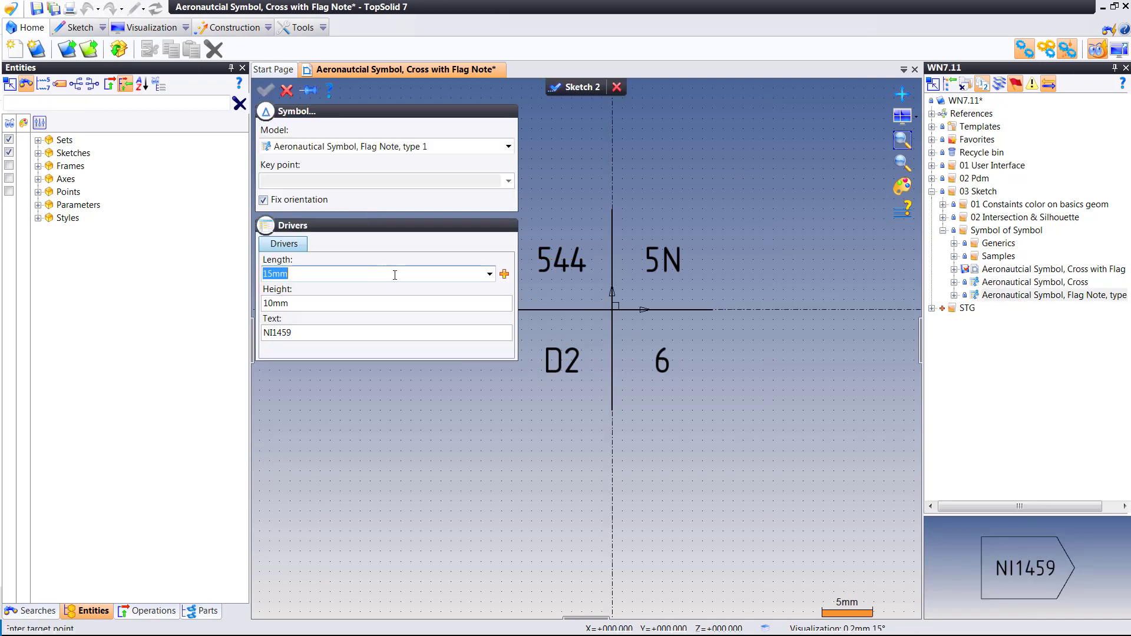
{"action": "left_click", "coordinate": [490, 275]}
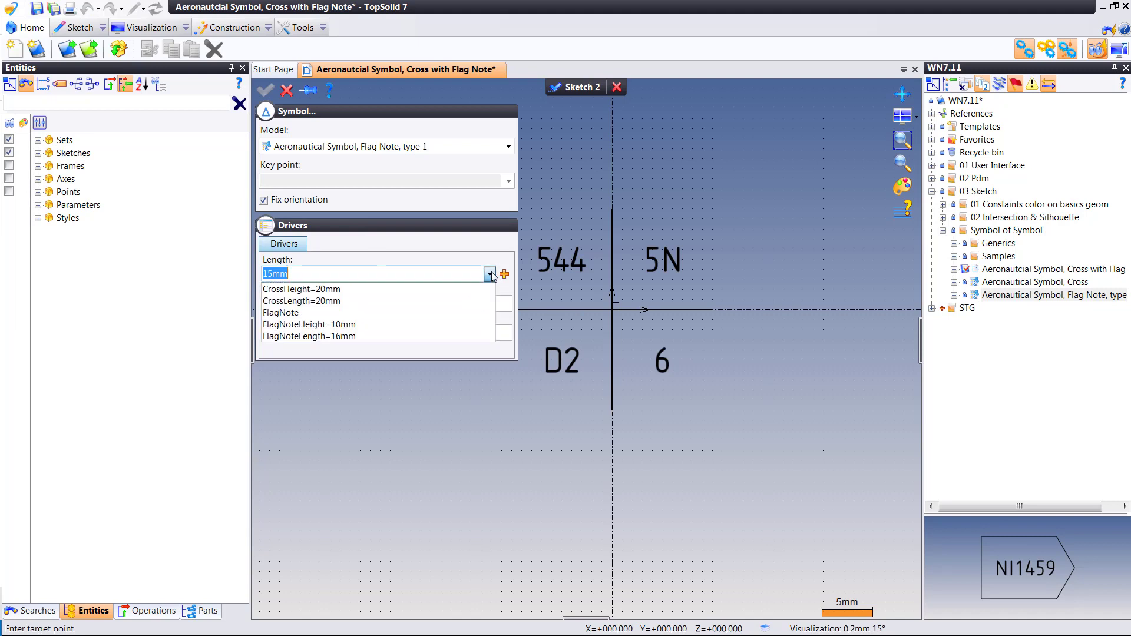
{"action": "left_click", "coordinate": [423, 337]}
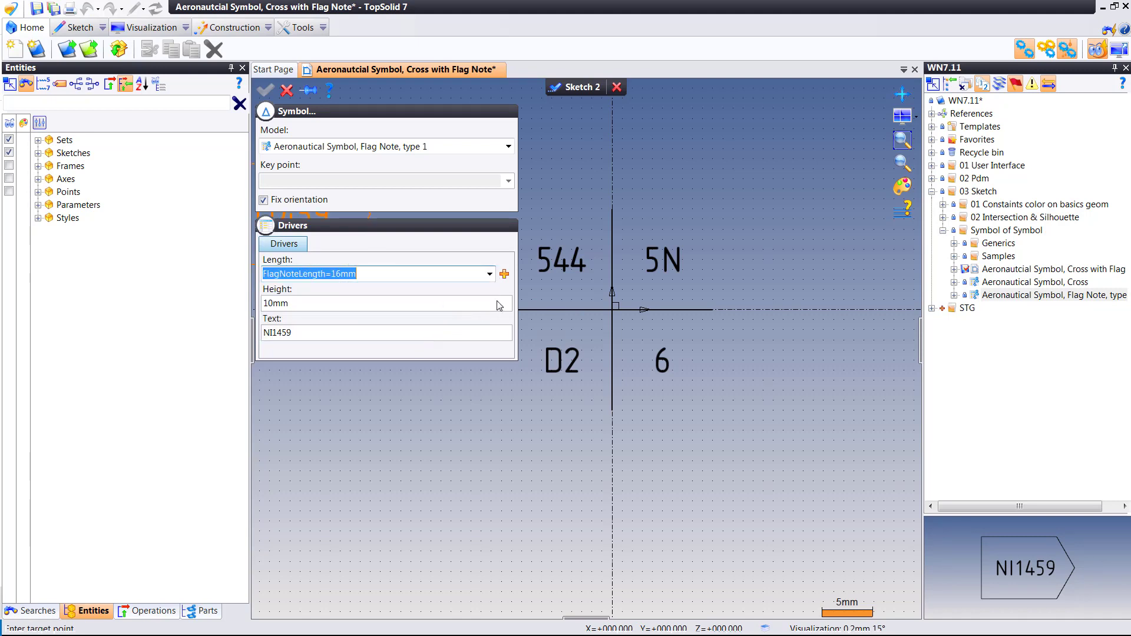
Link Height to FlagNoteHeight and Text to NI1447, placing the flag note left of the cross.
{"action": "left_click", "coordinate": [465, 304]}
{"action": "left_click", "coordinate": [490, 304]}
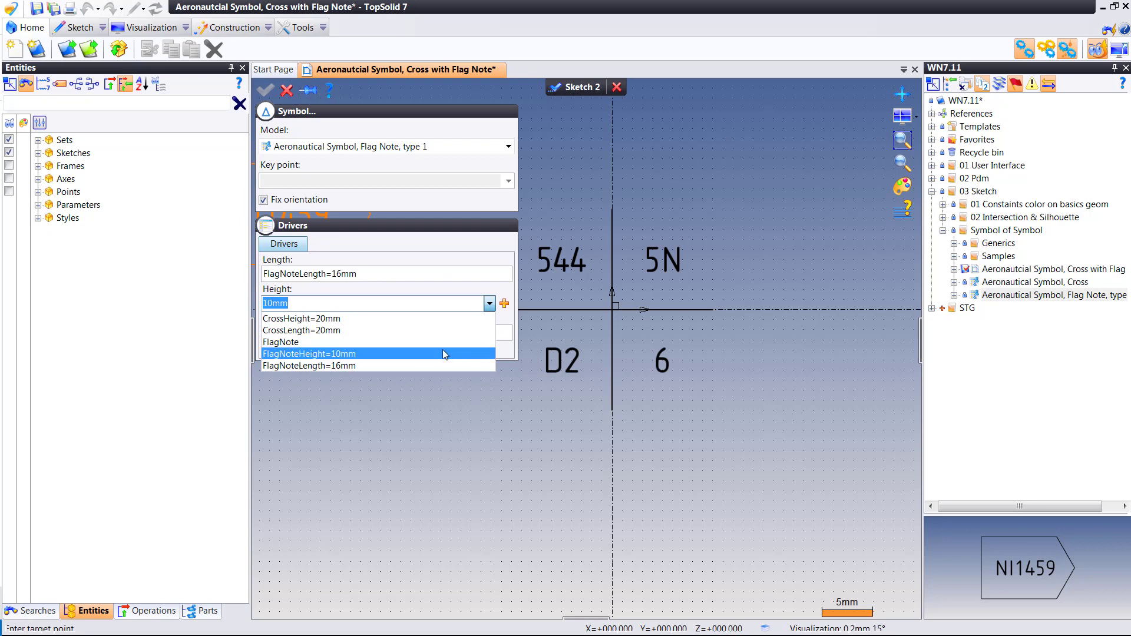
{"action": "left_click", "coordinate": [449, 354]}
{"action": "left_click", "coordinate": [439, 333]}
{"action": "left_click", "coordinate": [490, 333]}
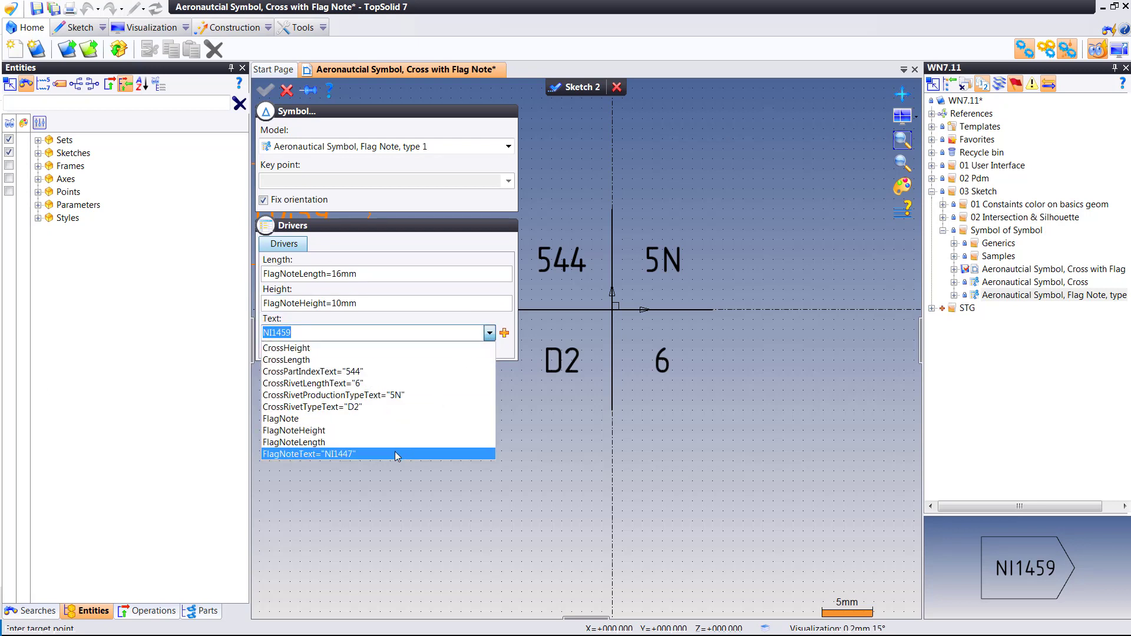
{"action": "left_click", "coordinate": [382, 454]}
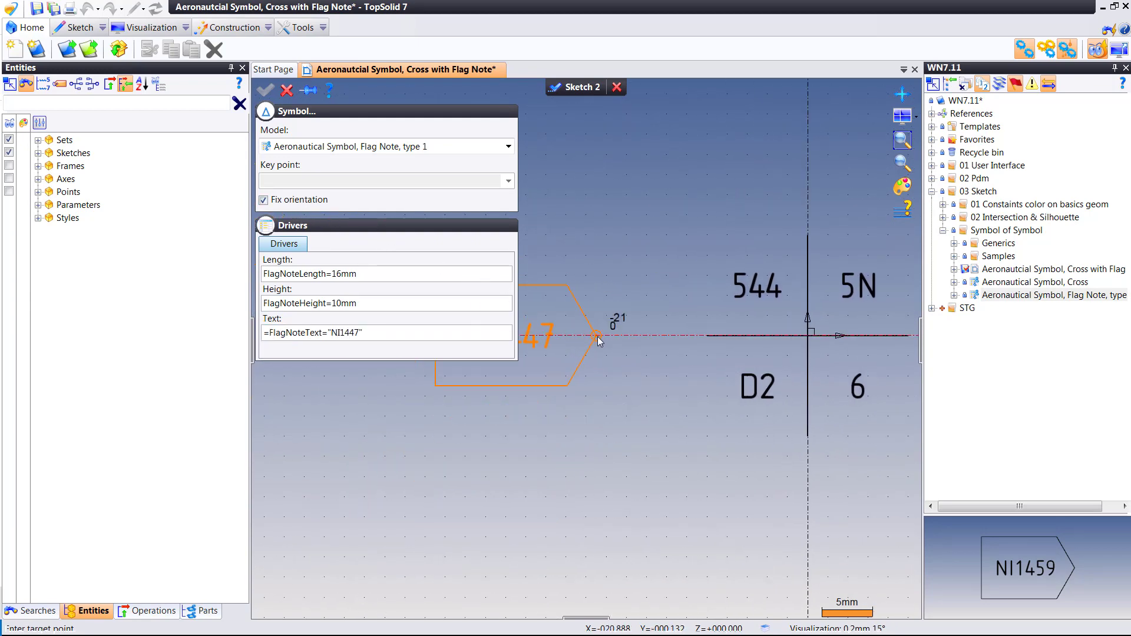
{"action": "left_click", "coordinate": [593, 333]}
Constrain the flag note tip's distance to the cross's vertical axis using CrossLength.
{"action": "right_click", "coordinate": [549, 214]}
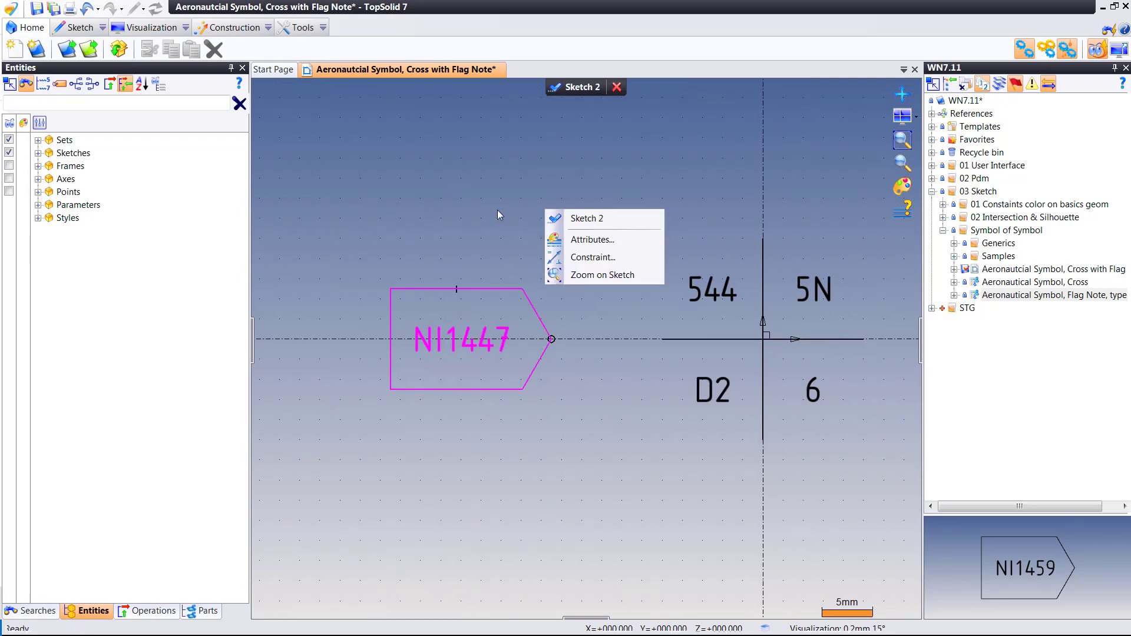
{"action": "left_click", "coordinate": [589, 256]}
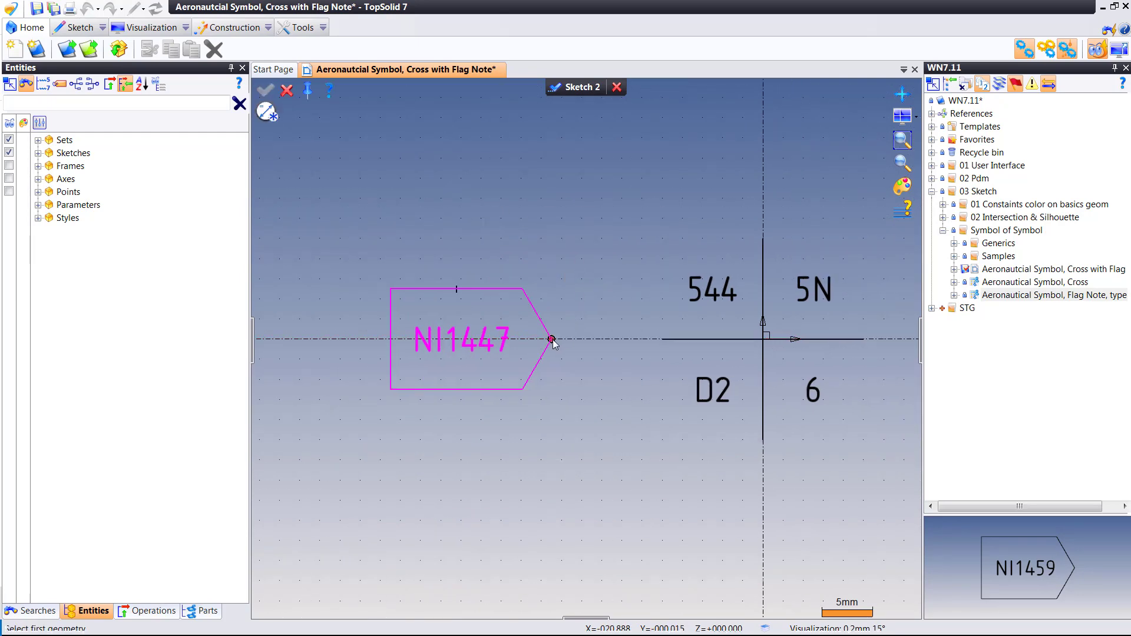
{"action": "left_click", "coordinate": [571, 327]}
{"action": "left_click", "coordinate": [763, 214]}
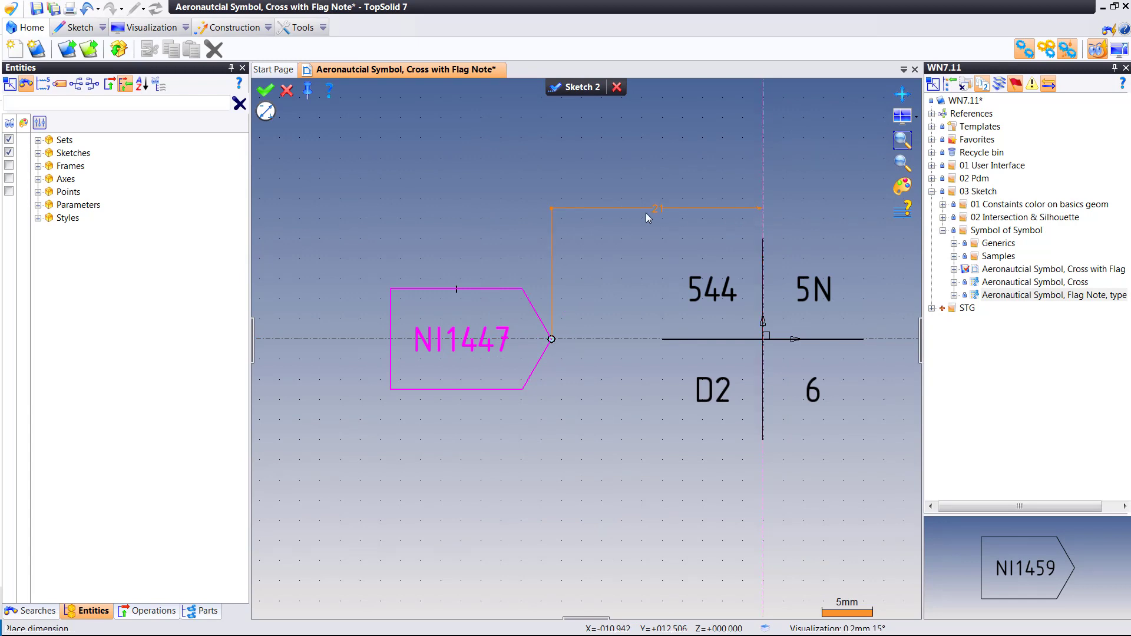
{"action": "left_click", "coordinate": [656, 212]}
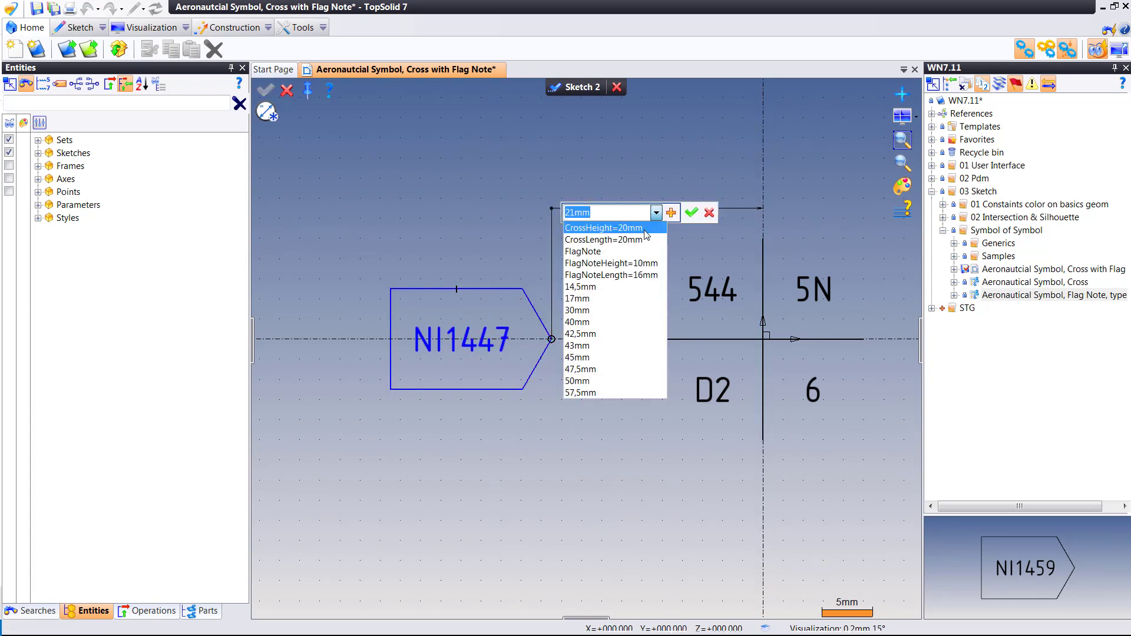
{"action": "left_click", "coordinate": [637, 239]}
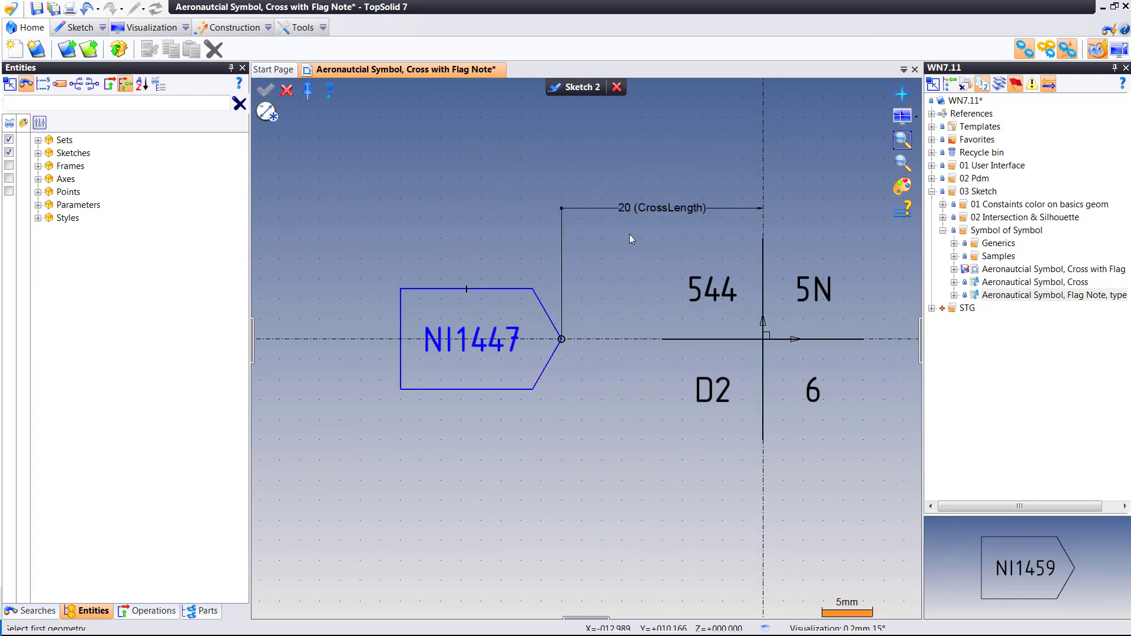
Change the distance to CrossLength/2+3 and validate Sketch 2.
{"action": "double_click", "coordinate": [661, 208]}
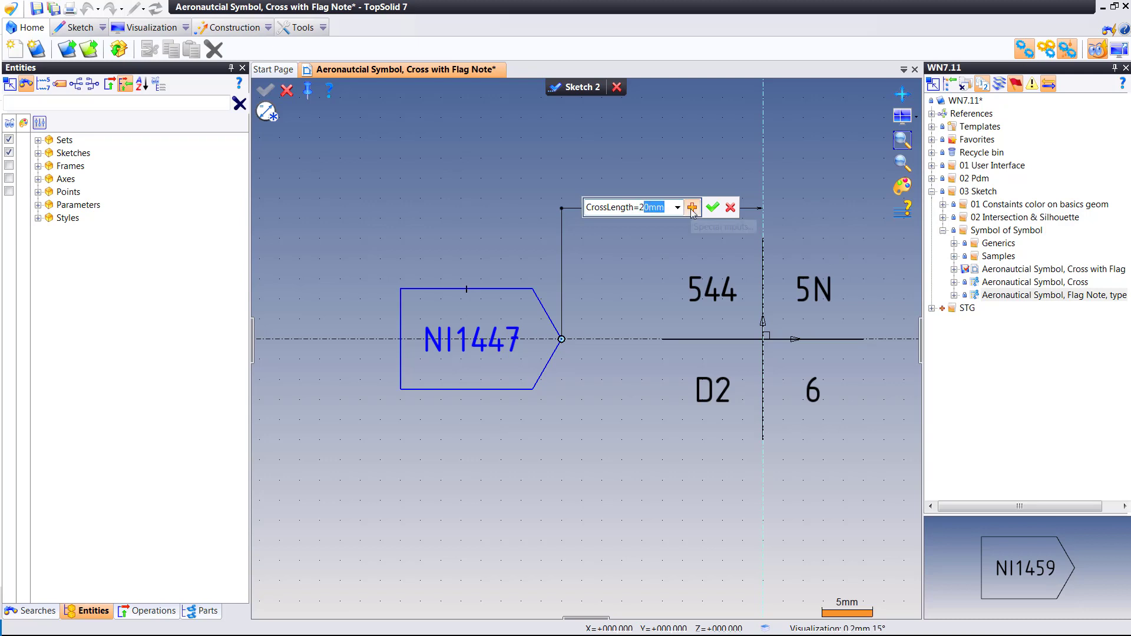
{"action": "key", "text": "BackSpace"}
{"action": "key", "text": "BackSpace"}
{"action": "key", "text": "BackSpace"}
{"action": "type", "text": "/2+6"}
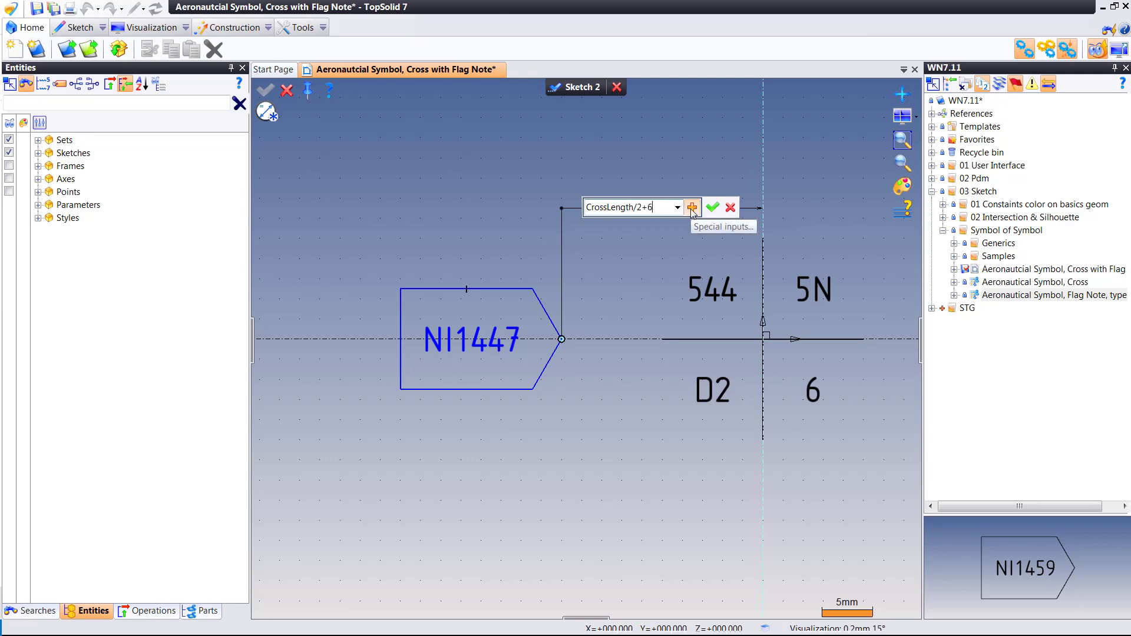
{"action": "key", "text": "BackSpace"}
{"action": "type", "text": "3"}
{"action": "key", "text": "Return"}
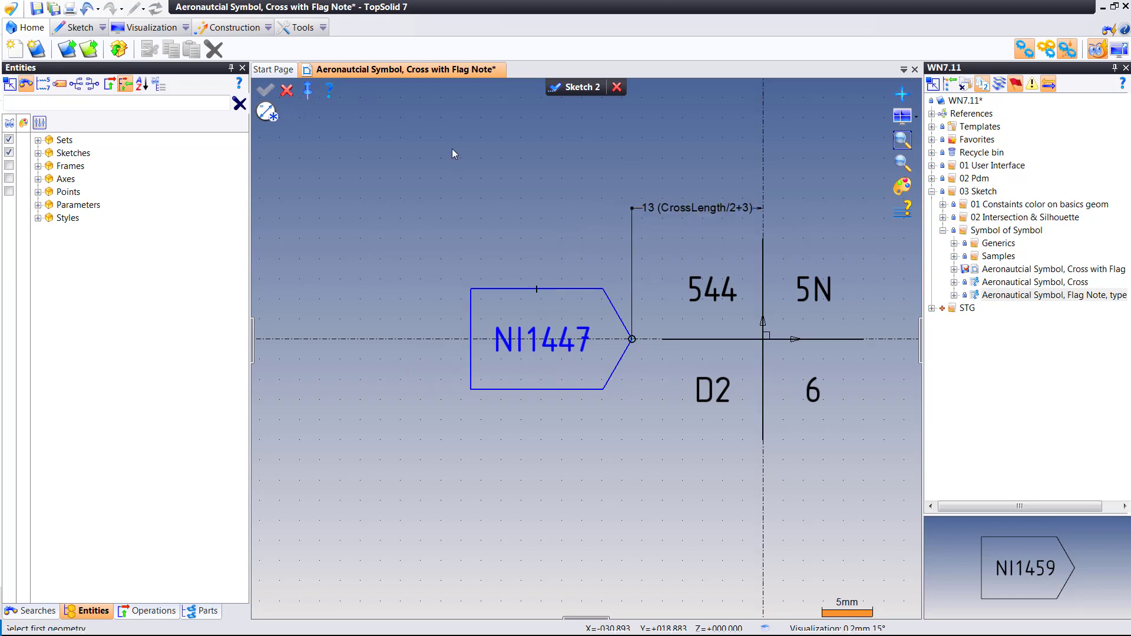
{"action": "left_click", "coordinate": [286, 90]}
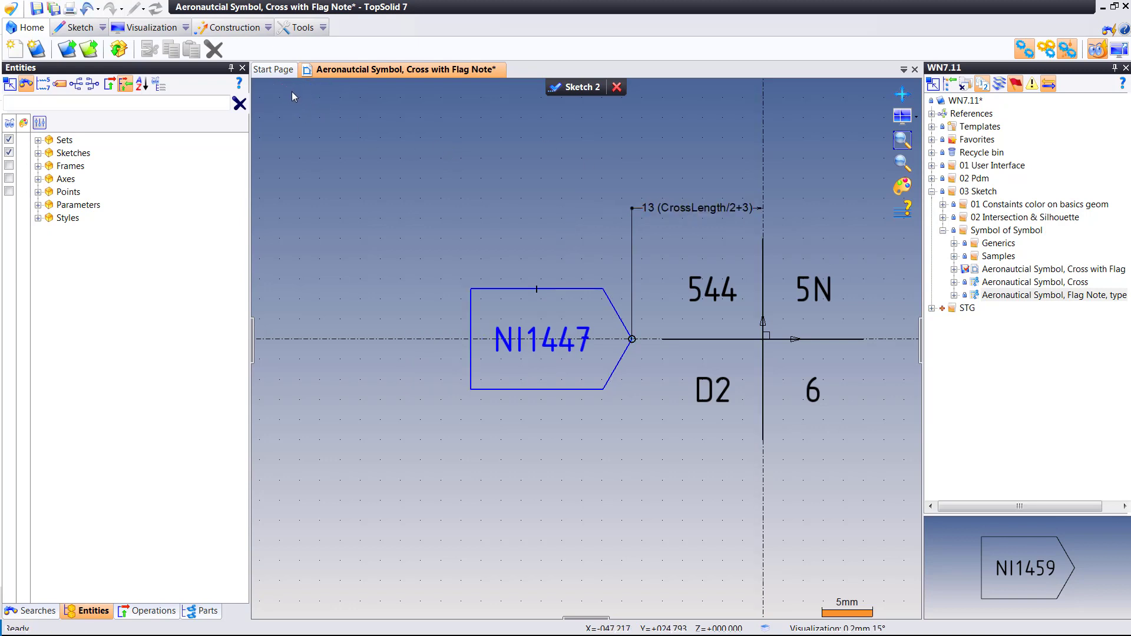
{"action": "left_click", "coordinate": [561, 87]}
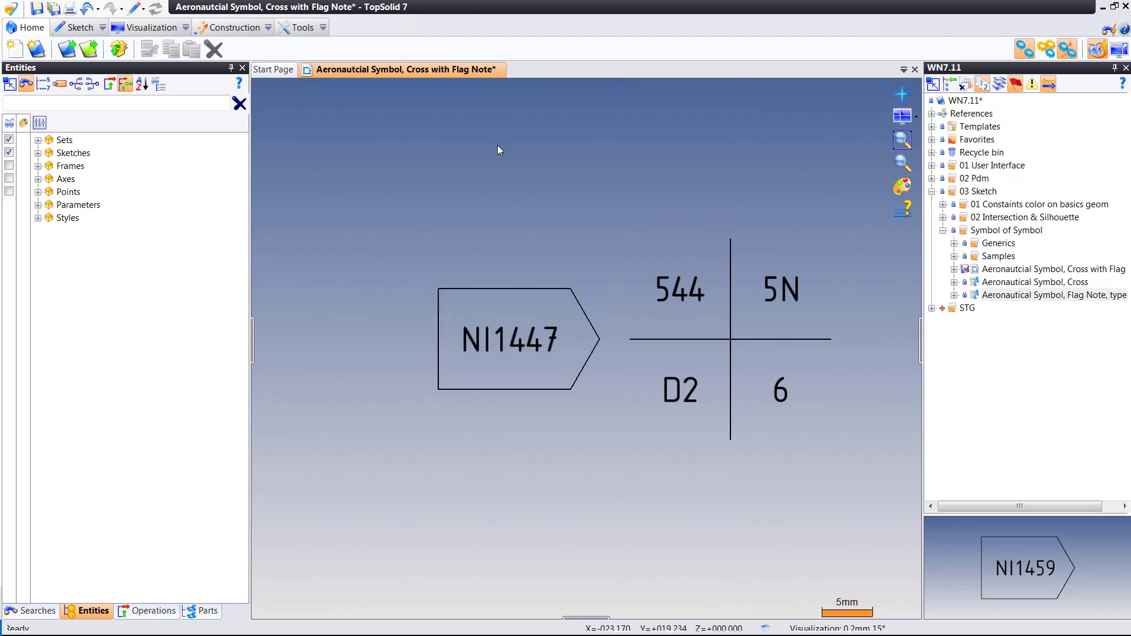
Start editing the Definition Set via Tools > Sets > Set.
{"action": "left_click", "coordinate": [302, 28]}
{"action": "left_click", "coordinate": [322, 27]}
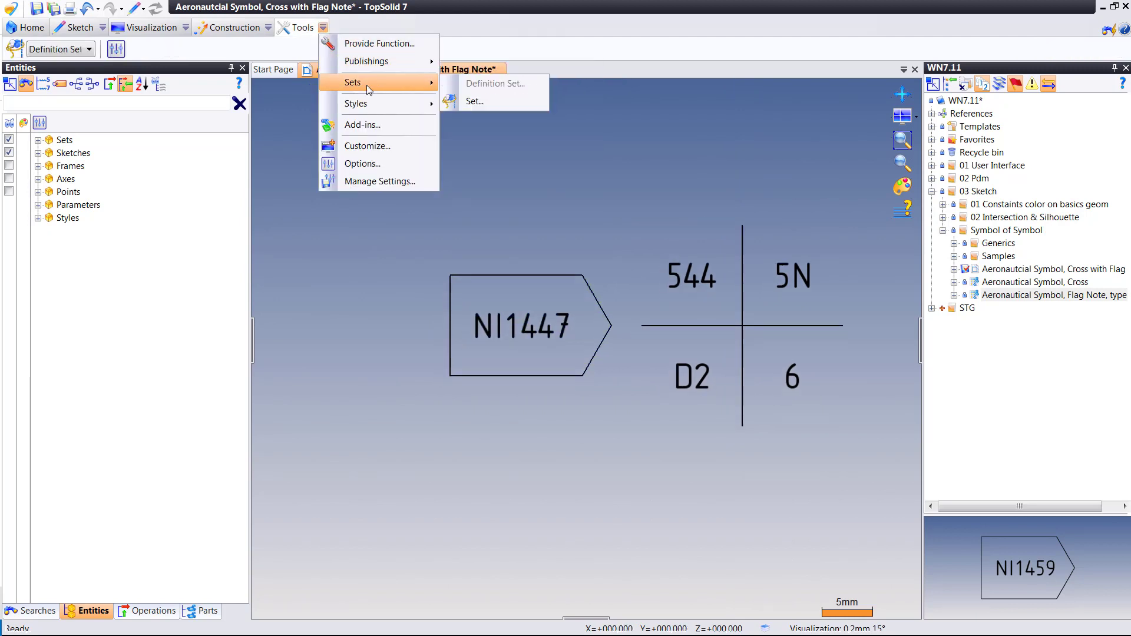
{"action": "left_click", "coordinate": [348, 217]}
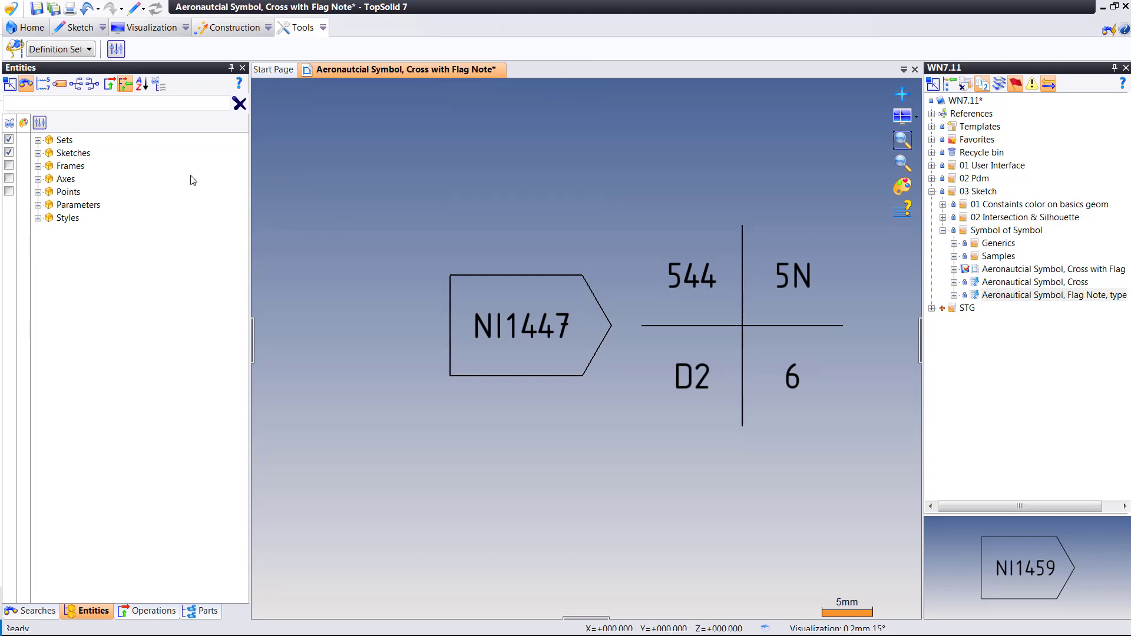
{"action": "left_click", "coordinate": [38, 140]}
{"action": "left_click", "coordinate": [75, 154]}
{"action": "right_click", "coordinate": [75, 156]}
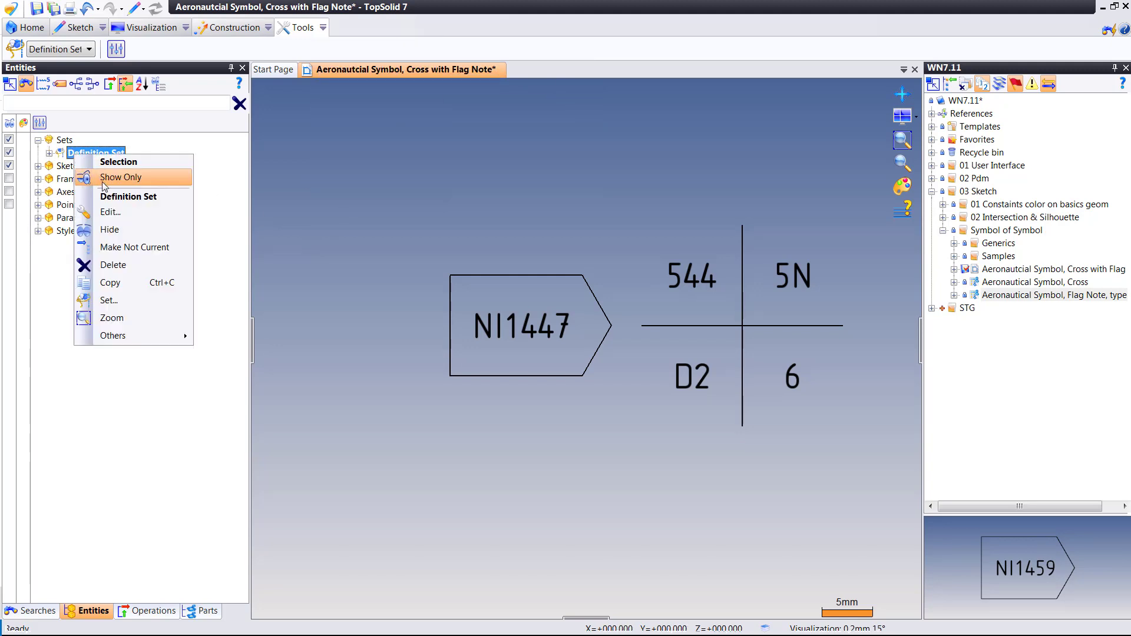
{"action": "left_click", "coordinate": [115, 213]}
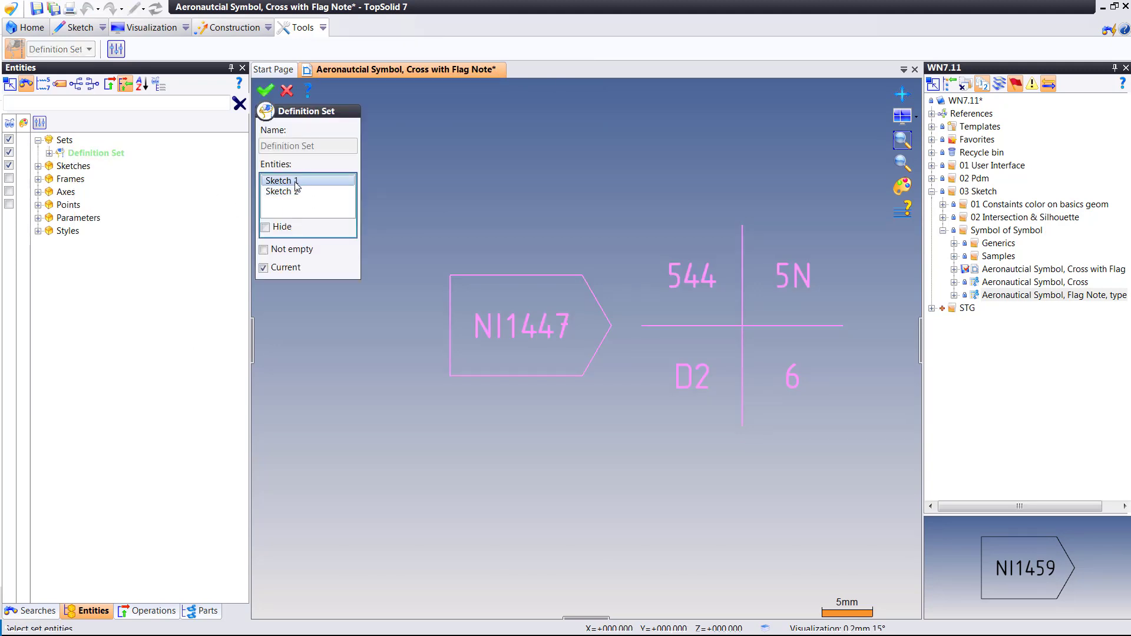
Replace the Definition Set contents with Sketch 2 and Sketch 1.
{"action": "right_click", "coordinate": [301, 180]}
{"action": "left_click", "coordinate": [321, 211]}
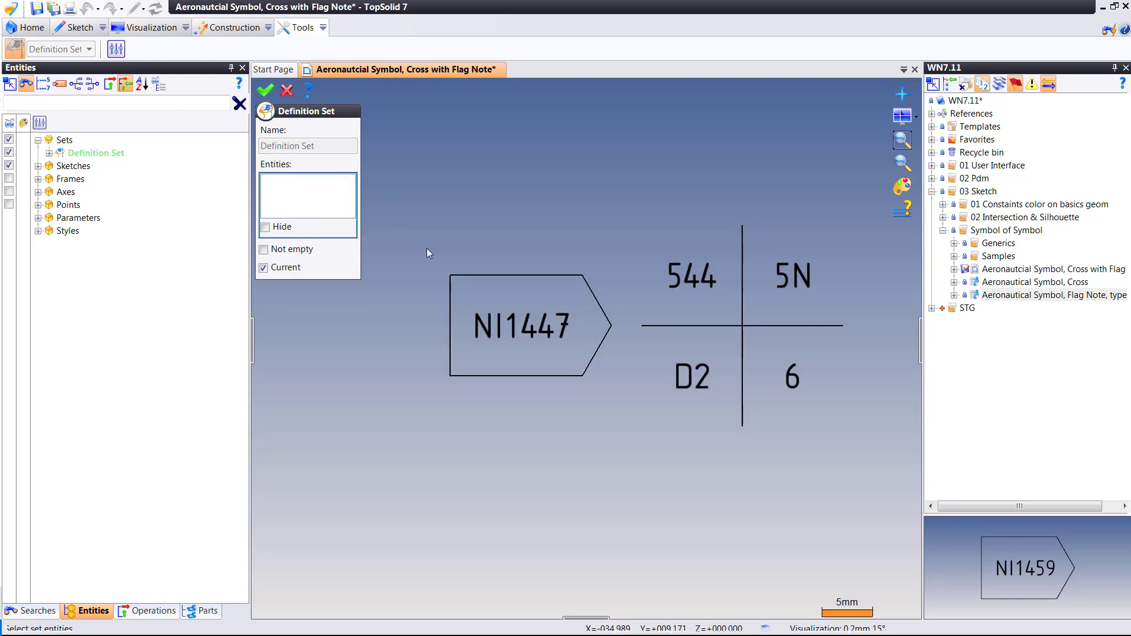
{"action": "left_click", "coordinate": [514, 274]}
{"action": "left_click", "coordinate": [680, 273]}
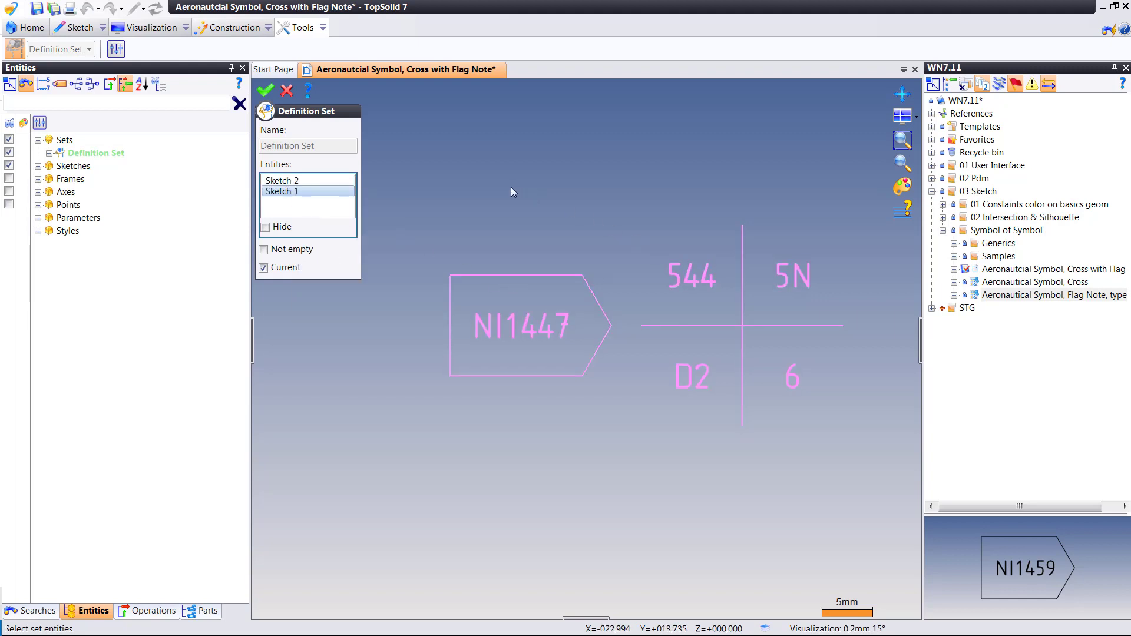
{"action": "right_click", "coordinate": [511, 186]}
{"action": "left_click", "coordinate": [521, 190]}
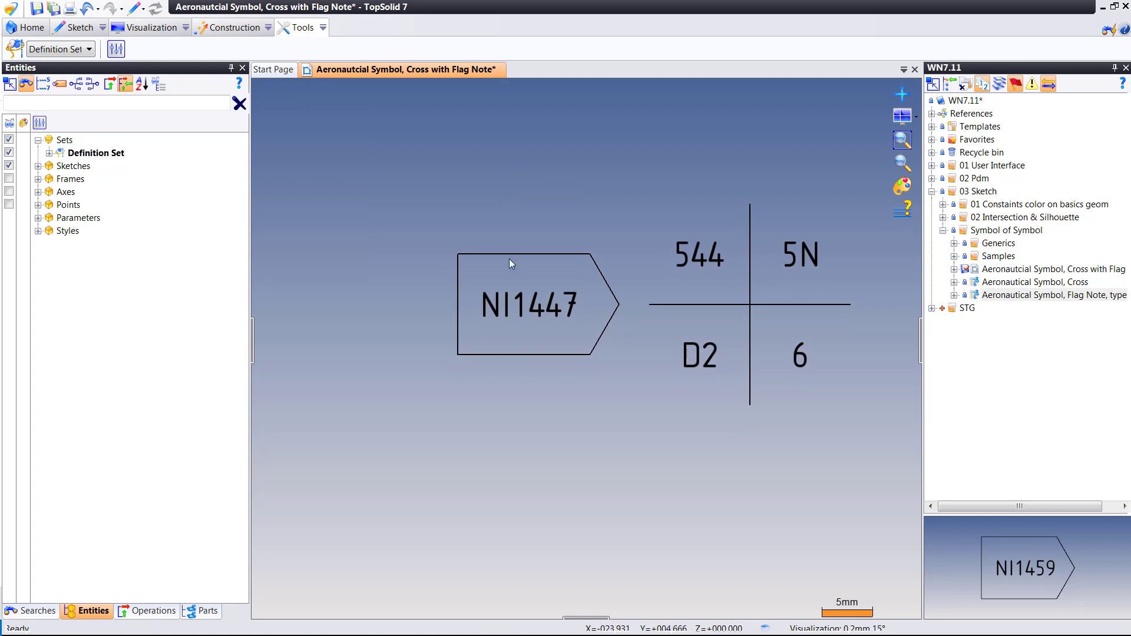
Start setting a solving condition on the flag note sketch (Sketch 2).
{"action": "right_click", "coordinate": [510, 260]}
{"action": "mouse_move", "coordinate": [631, 485]}
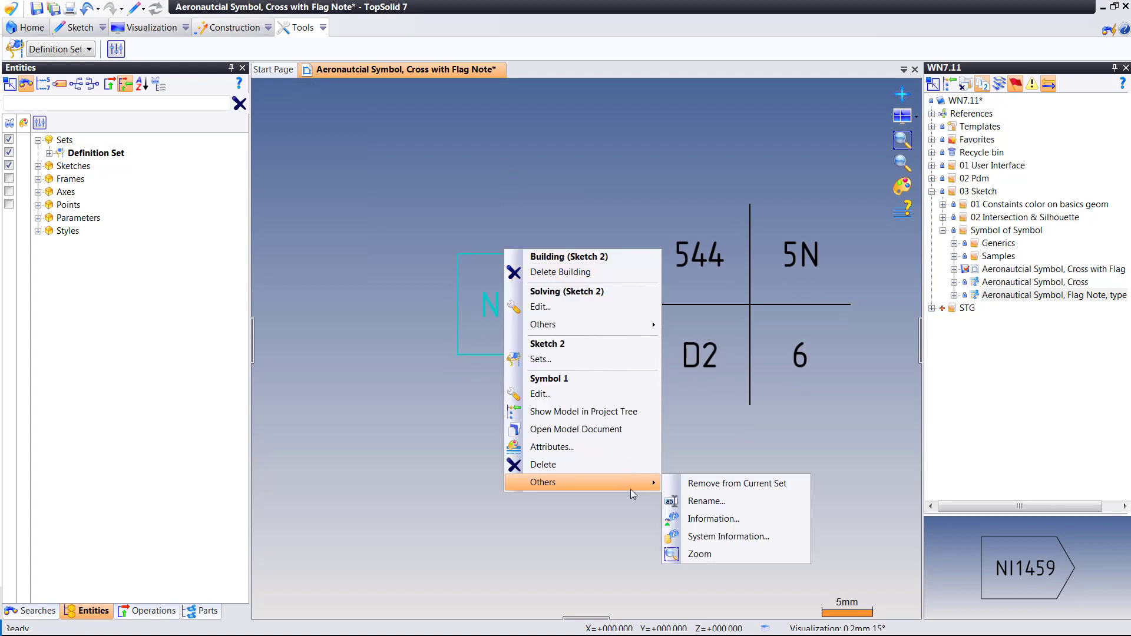
{"action": "mouse_move", "coordinate": [628, 326]}
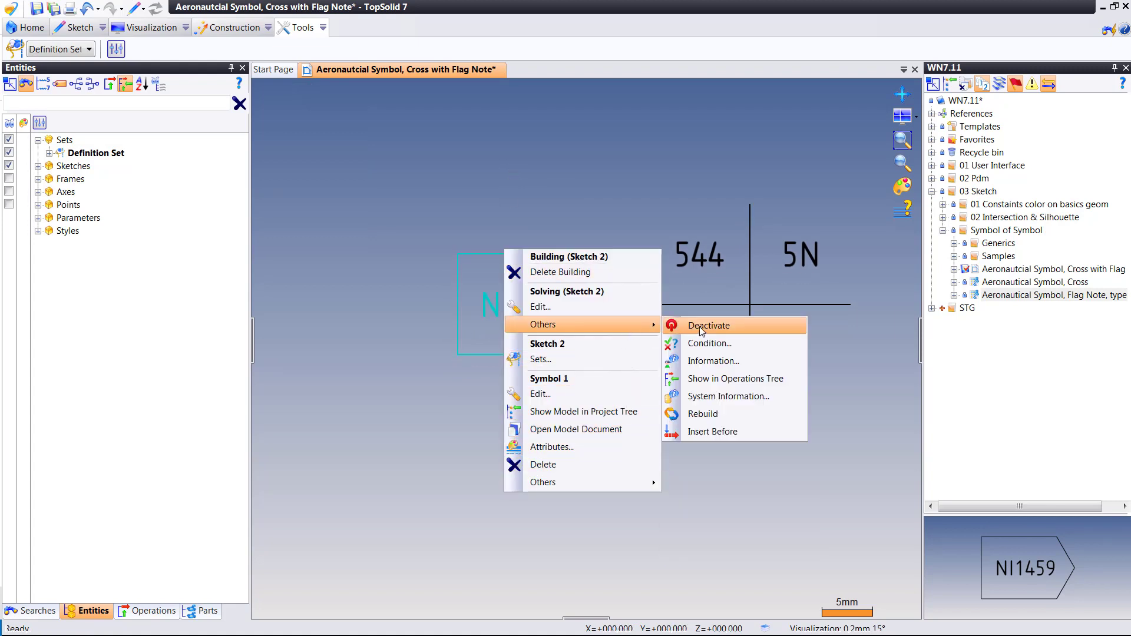
{"action": "left_click", "coordinate": [702, 344]}
Make Sketch 2 solve only with the condition FlagNote=True.
{"action": "left_click", "coordinate": [264, 161]}
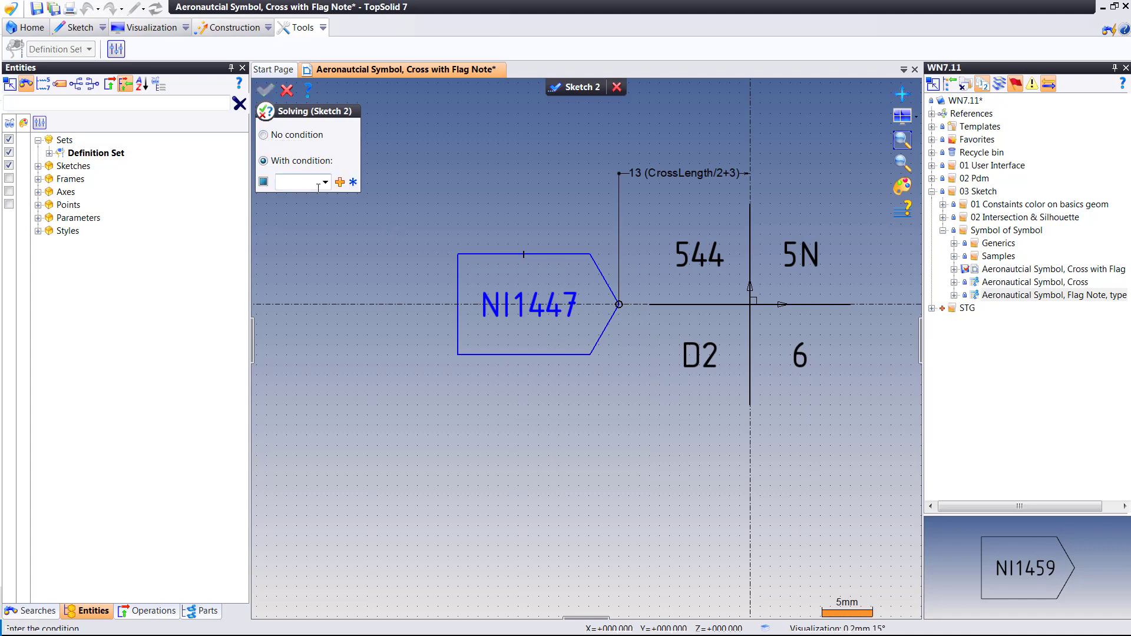
{"action": "left_click", "coordinate": [324, 182]}
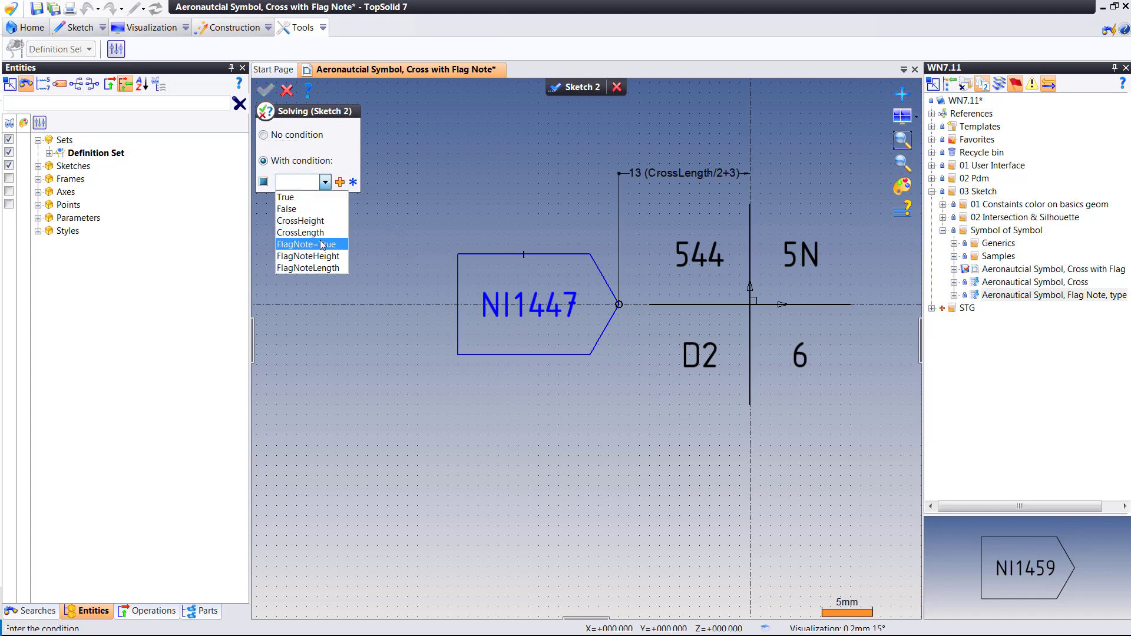
{"action": "left_click", "coordinate": [322, 244]}
{"action": "right_click", "coordinate": [323, 249]}
{"action": "left_click", "coordinate": [329, 250]}
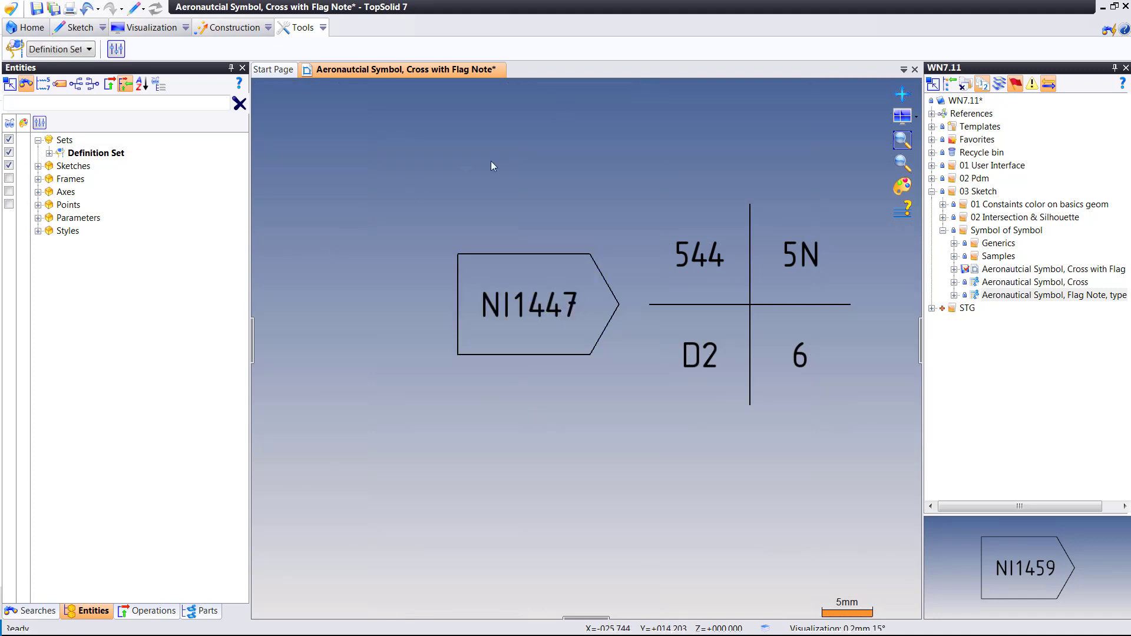
Test the condition by setting FlagNote to False, then back to True.
{"action": "left_click", "coordinate": [39, 218]}
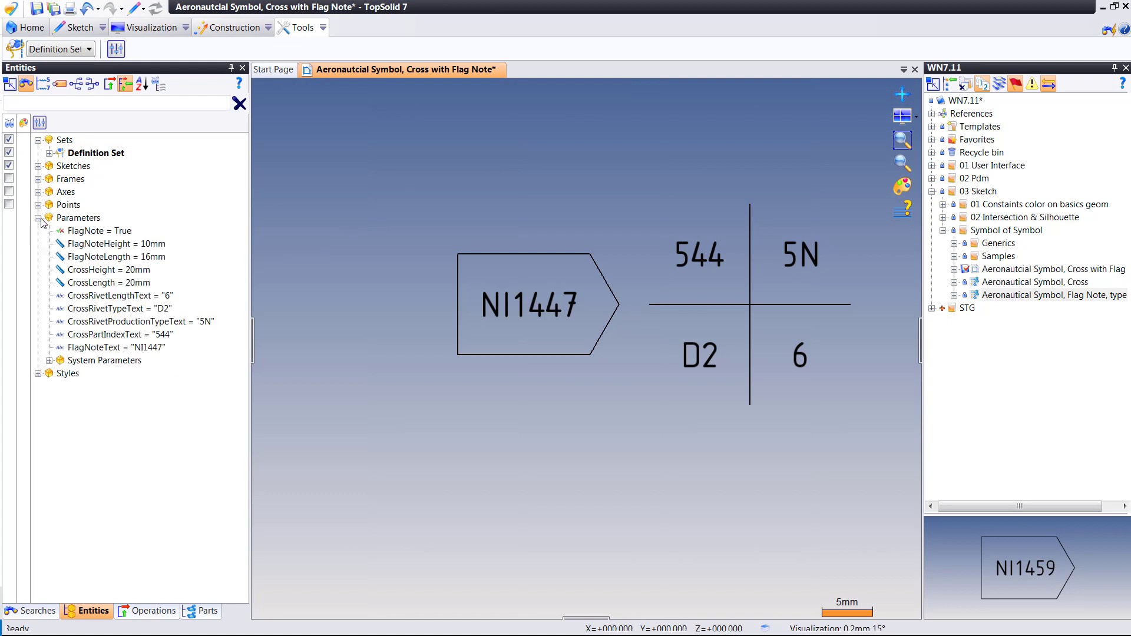
{"action": "double_click", "coordinate": [88, 230]}
{"action": "left_click", "coordinate": [264, 214]}
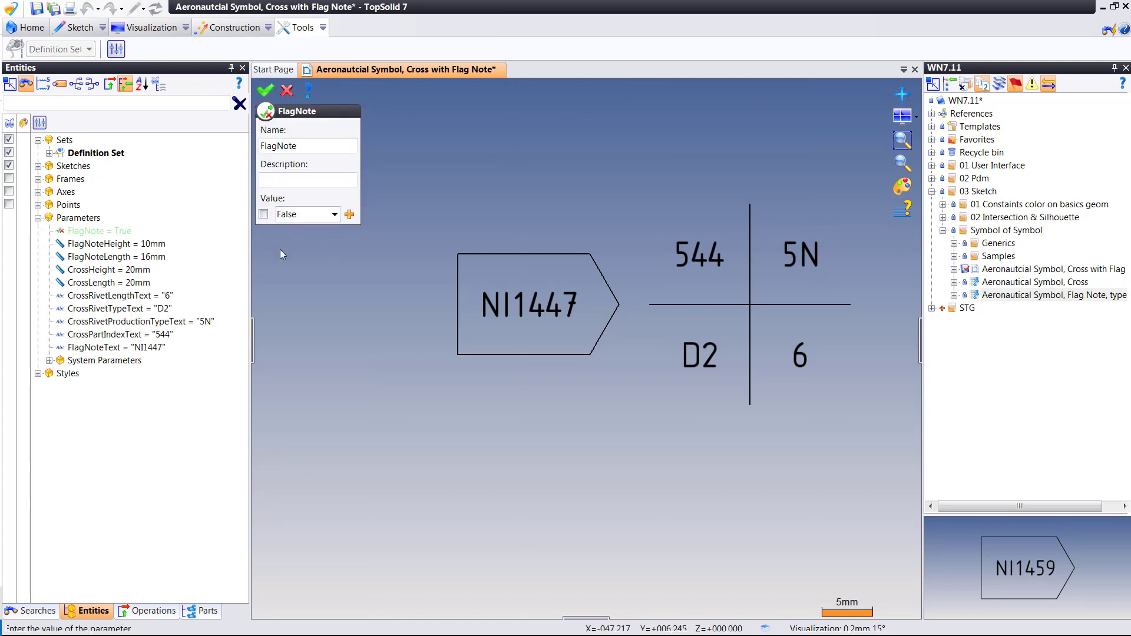
{"action": "right_click", "coordinate": [280, 252]}
{"action": "left_click", "coordinate": [294, 263]}
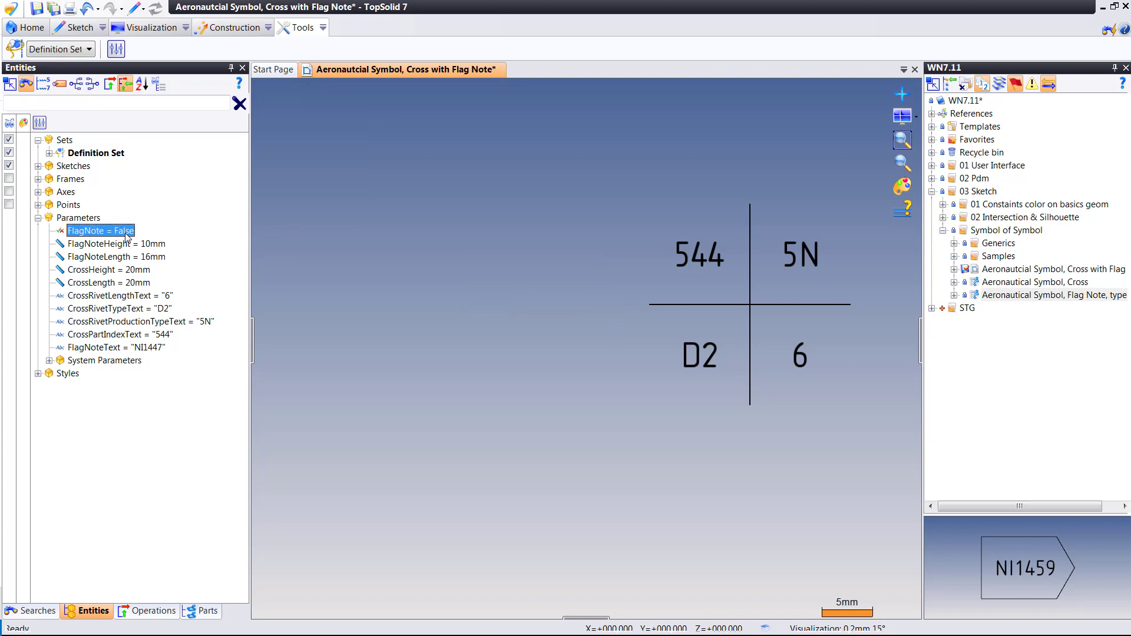
{"action": "double_click", "coordinate": [88, 230]}
{"action": "left_click", "coordinate": [263, 214]}
{"action": "right_click", "coordinate": [282, 252]}
{"action": "left_click", "coordinate": [315, 260]}
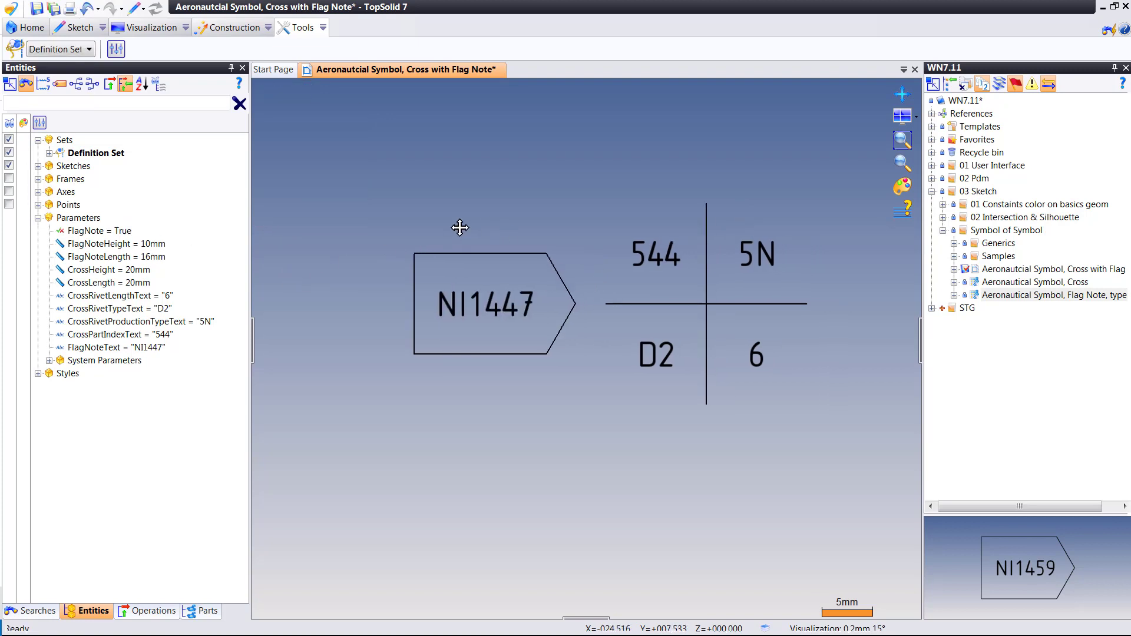
Save the symbol and create a family from it using the Blank Template.
{"action": "right_click", "coordinate": [430, 69]}
{"action": "left_click", "coordinate": [434, 74]}
{"action": "right_click", "coordinate": [433, 73]}
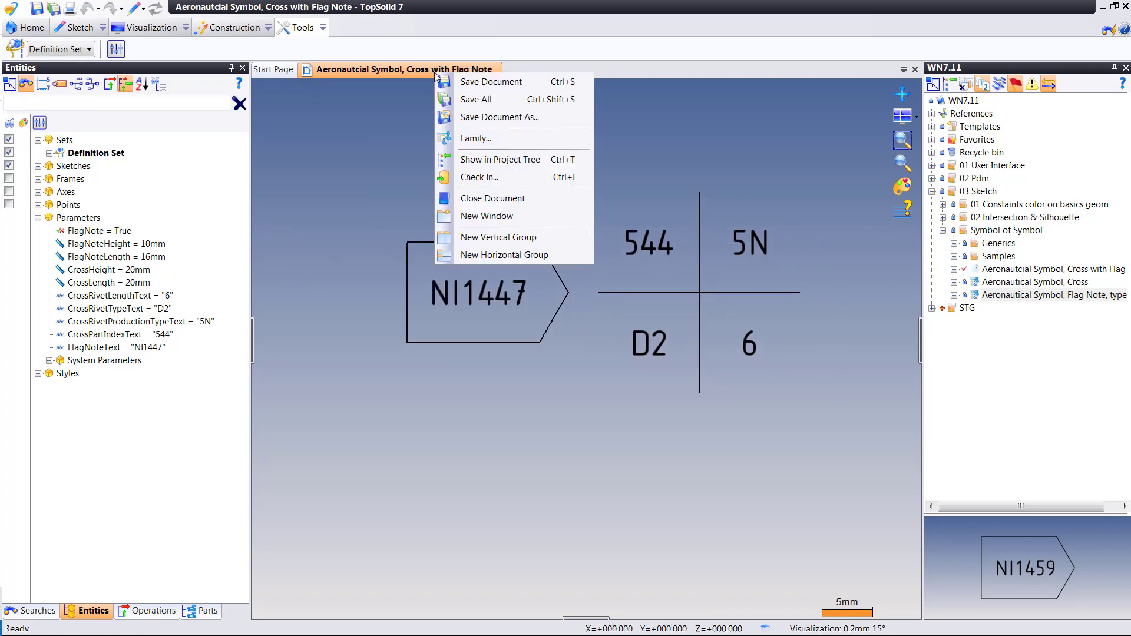
{"action": "left_click", "coordinate": [489, 136]}
{"action": "double_click", "coordinate": [389, 198]}
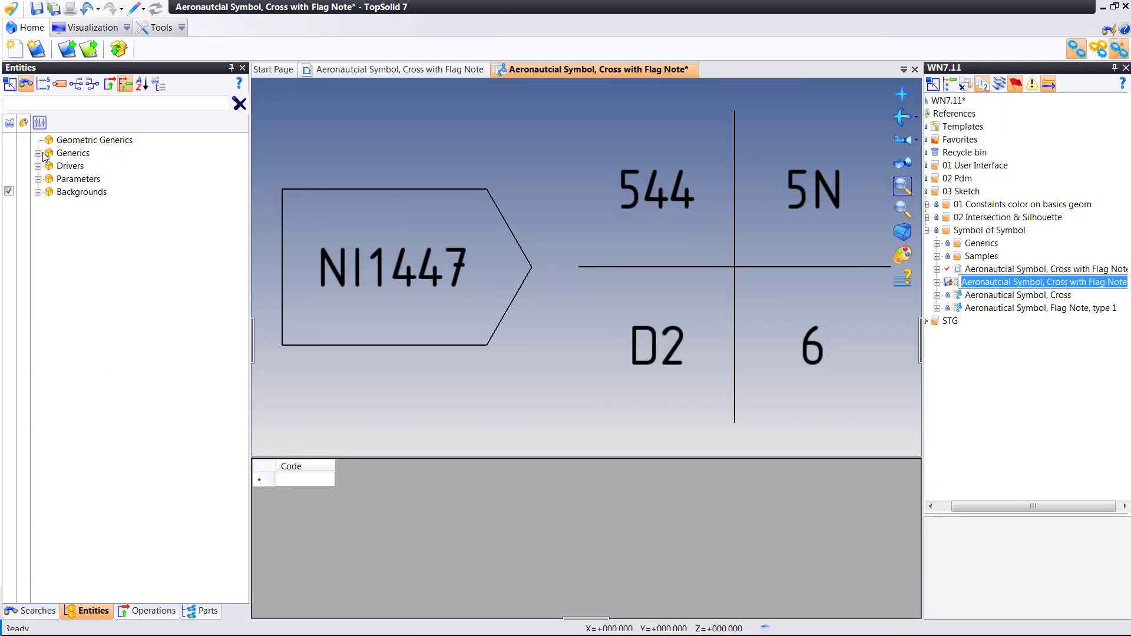
Make the generic parameters FlagNote through FlagNoteText family drivers and save the family.
{"action": "left_click", "coordinate": [39, 153]}
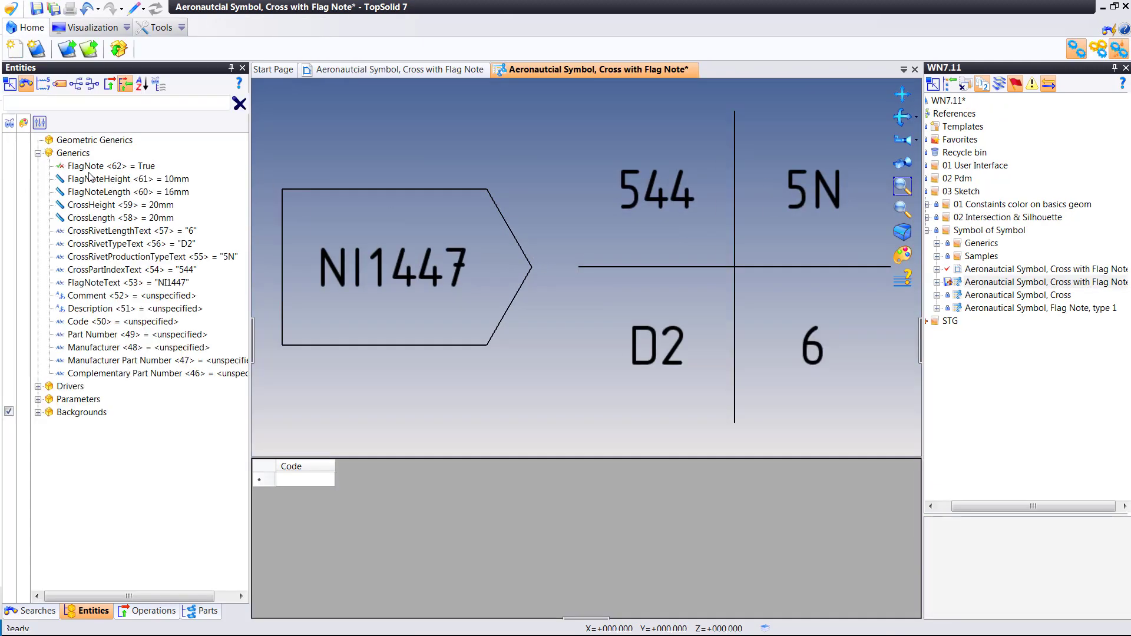
{"action": "left_click", "coordinate": [113, 283], "text": "shift"}
{"action": "left_click_drag", "start_coordinate": [109, 173], "coordinate": [106, 319]}
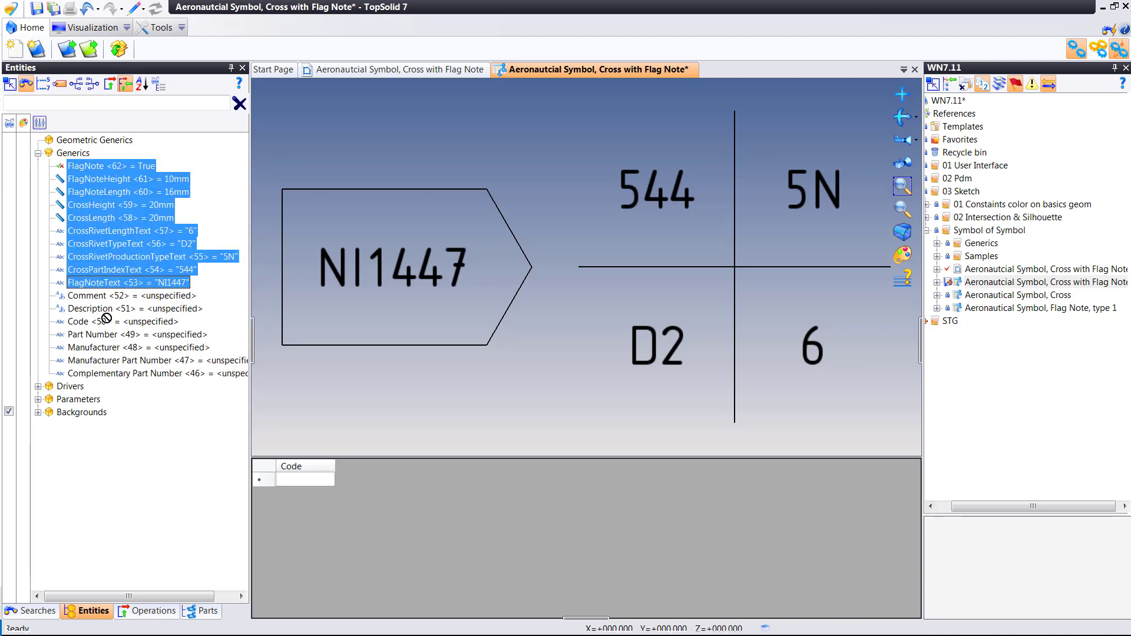
{"action": "left_click_drag", "start_coordinate": [79, 390], "coordinate": [73, 388]}
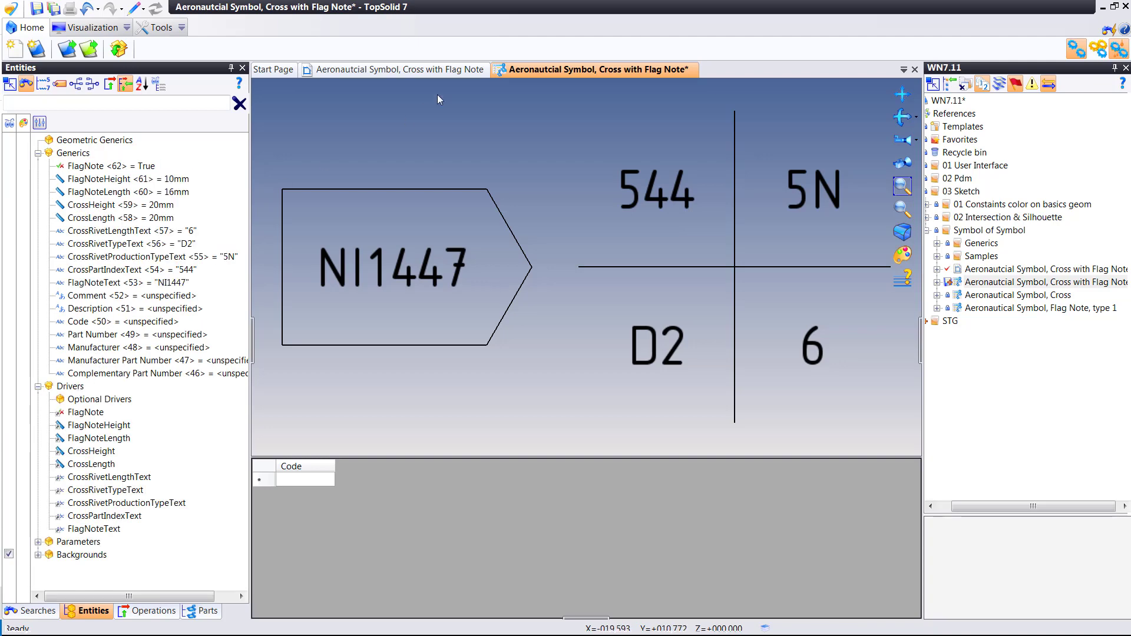
{"action": "right_click", "coordinate": [519, 72]}
{"action": "left_click", "coordinate": [551, 83]}
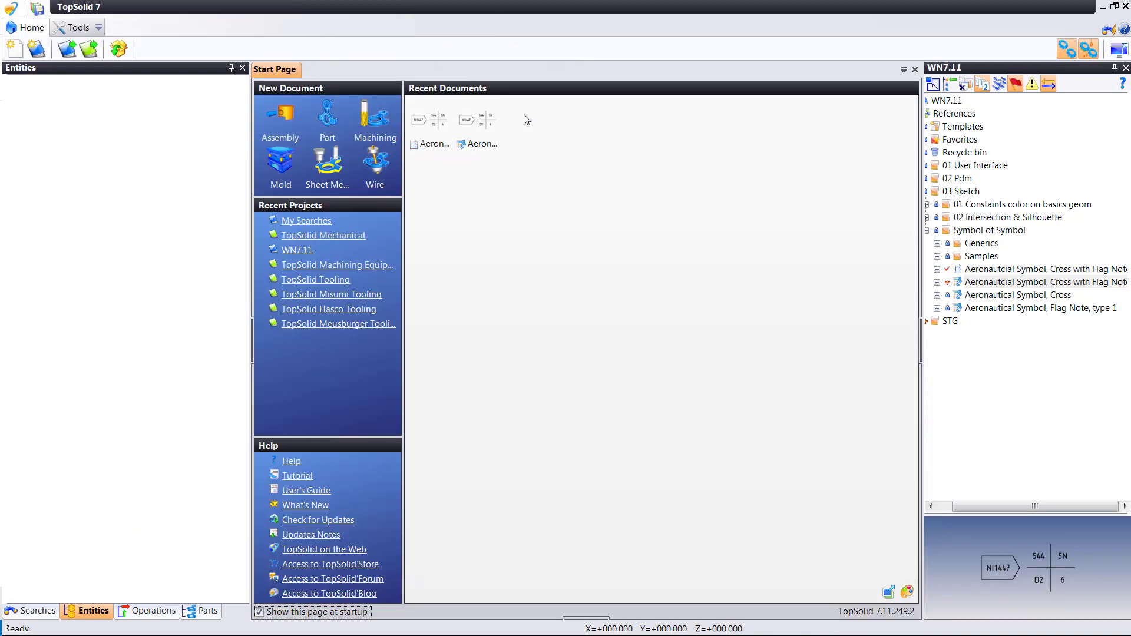
Open Sheet 1 from Samples and enter Edit Detailing on the drawing view.
{"action": "left_click", "coordinate": [937, 257]}
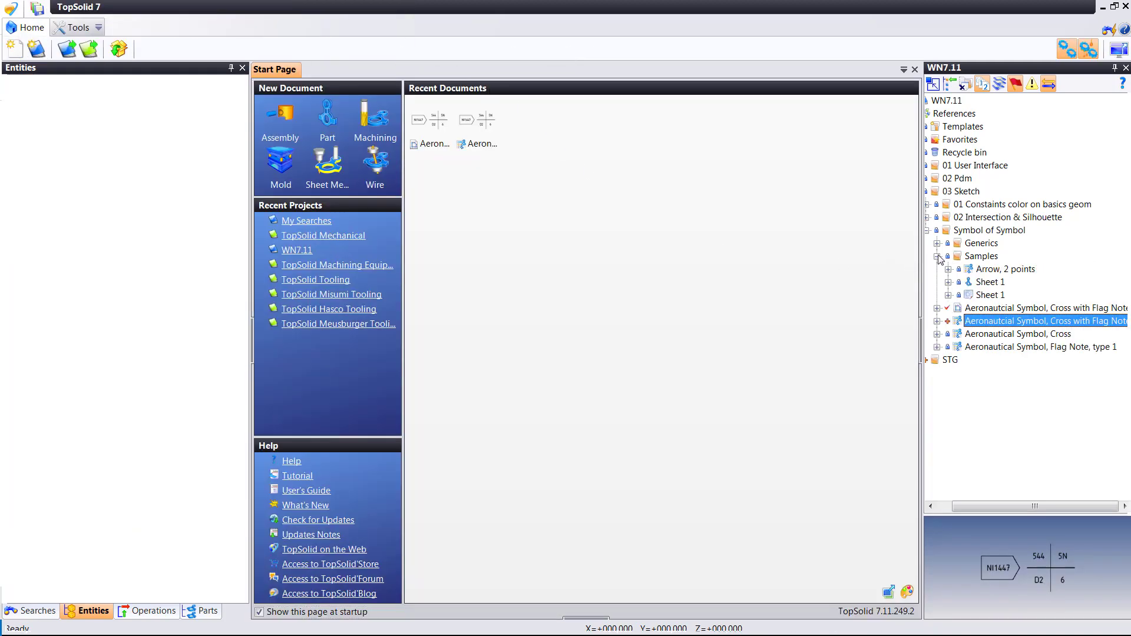
{"action": "double_click", "coordinate": [990, 294]}
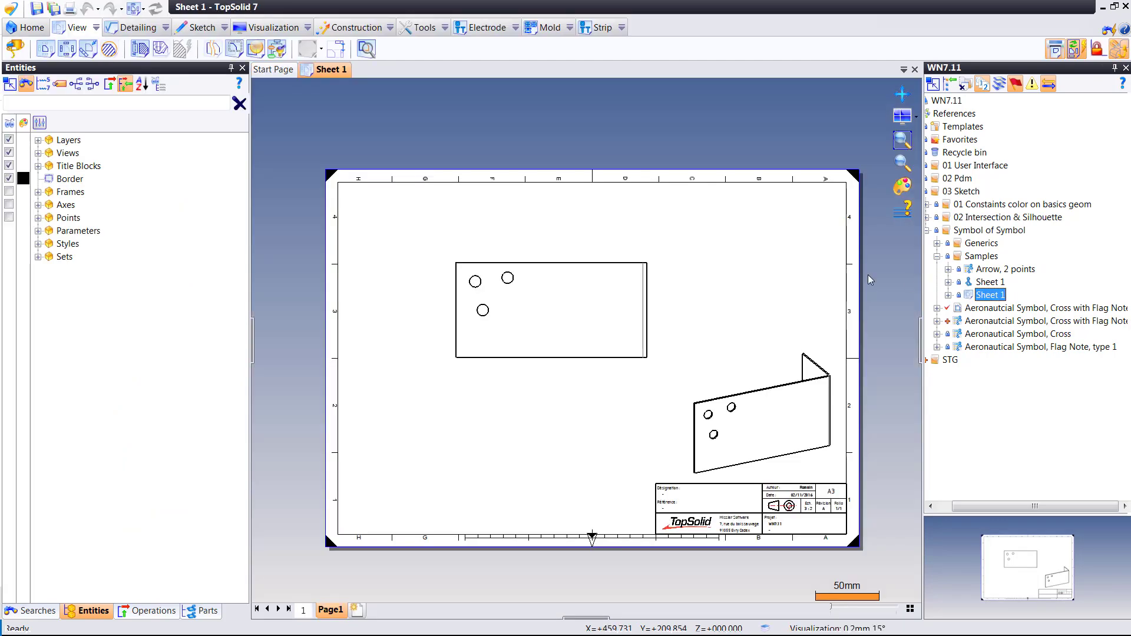
{"action": "scroll", "coordinate": [587, 250], "scroll_direction": "down", "scroll_amount": 2}
{"action": "right_click", "coordinate": [574, 258]}
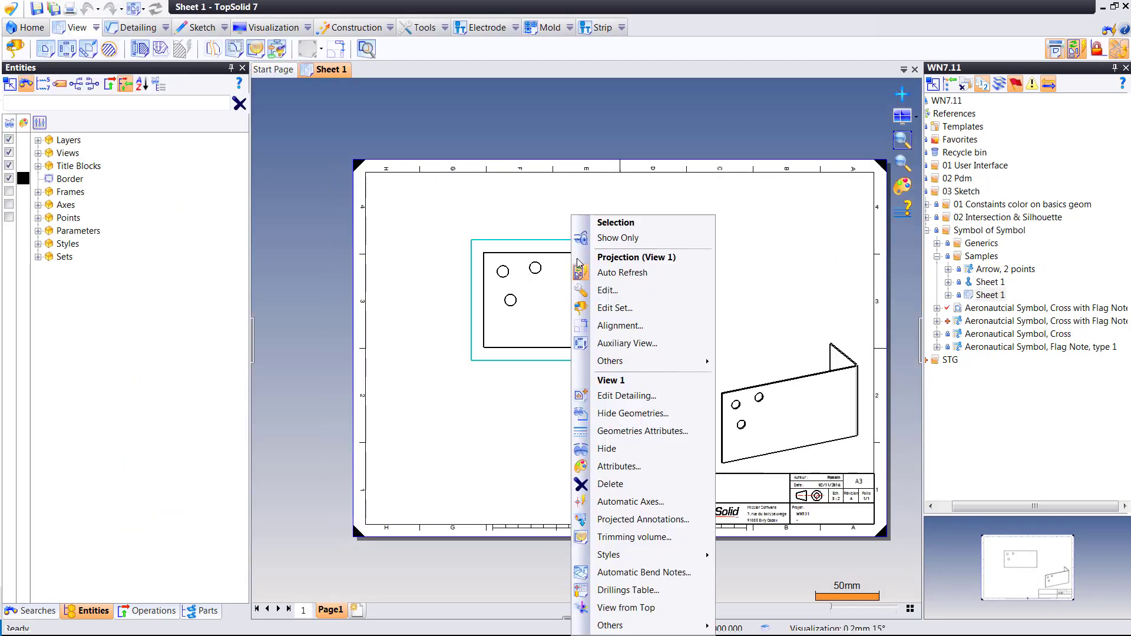
{"action": "left_click", "coordinate": [626, 396]}
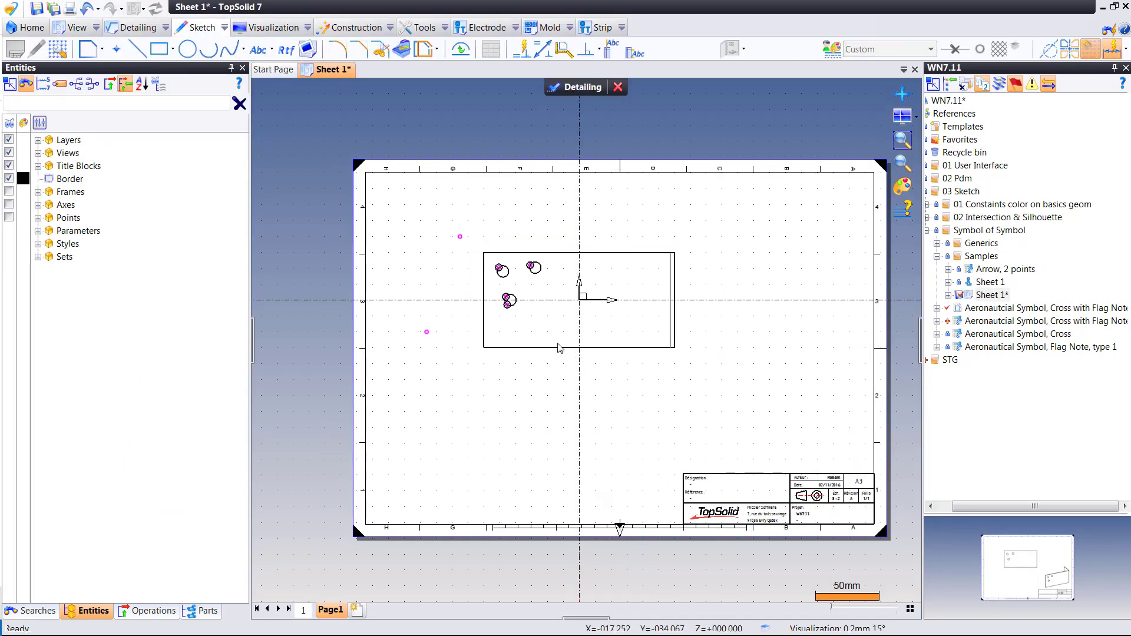
Drag the Cross with Flag Note symbol from the project tree onto the sheet.
{"action": "scroll", "coordinate": [537, 334], "scroll_direction": "up", "scroll_amount": 5}
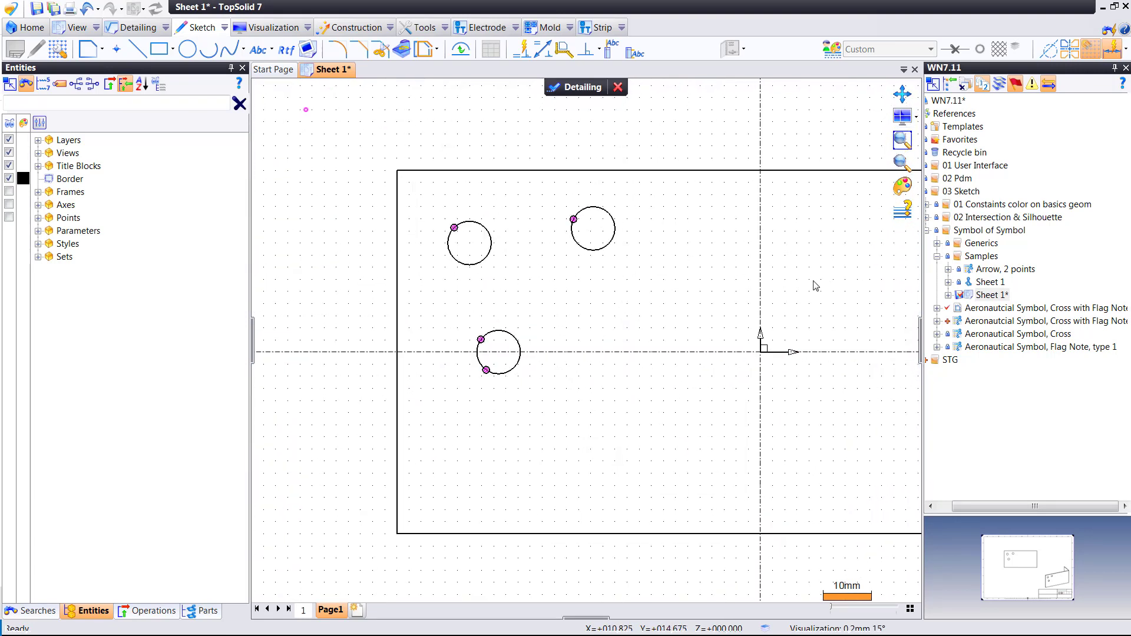
{"action": "scroll", "coordinate": [727, 294], "scroll_direction": "down", "scroll_amount": 1}
{"action": "mouse_move", "coordinate": [271, 134]}
{"action": "left_mouse_down"}
{"action": "mouse_move", "coordinate": [505, 467]}
{"action": "mouse_move", "coordinate": [625, 510]}
{"action": "left_mouse_up"}
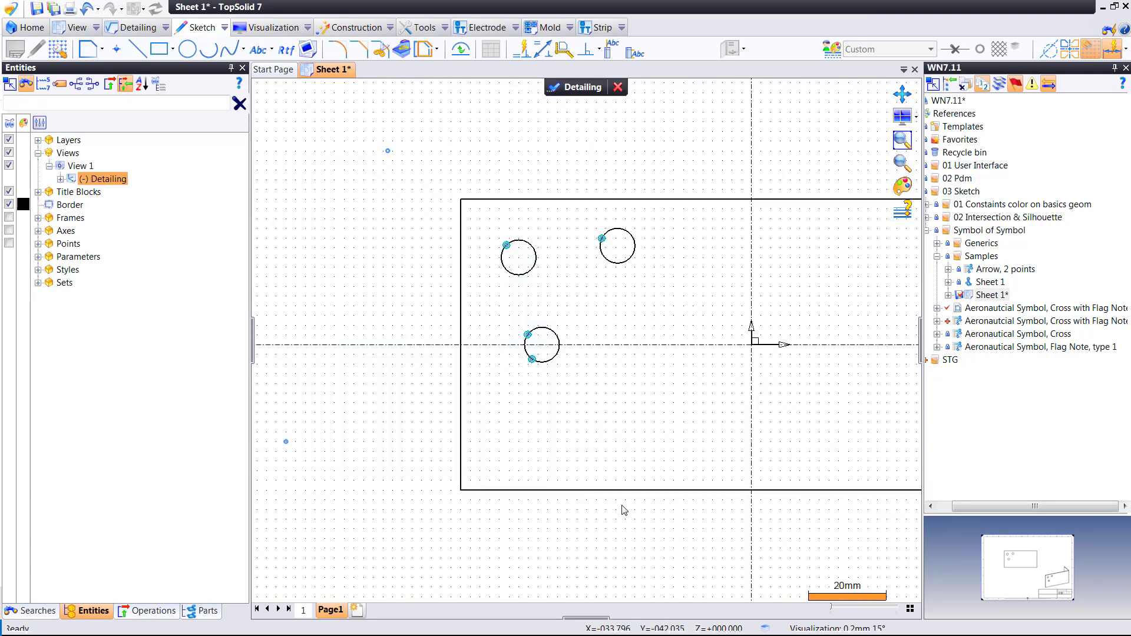
{"action": "left_click", "coordinate": [646, 424]}
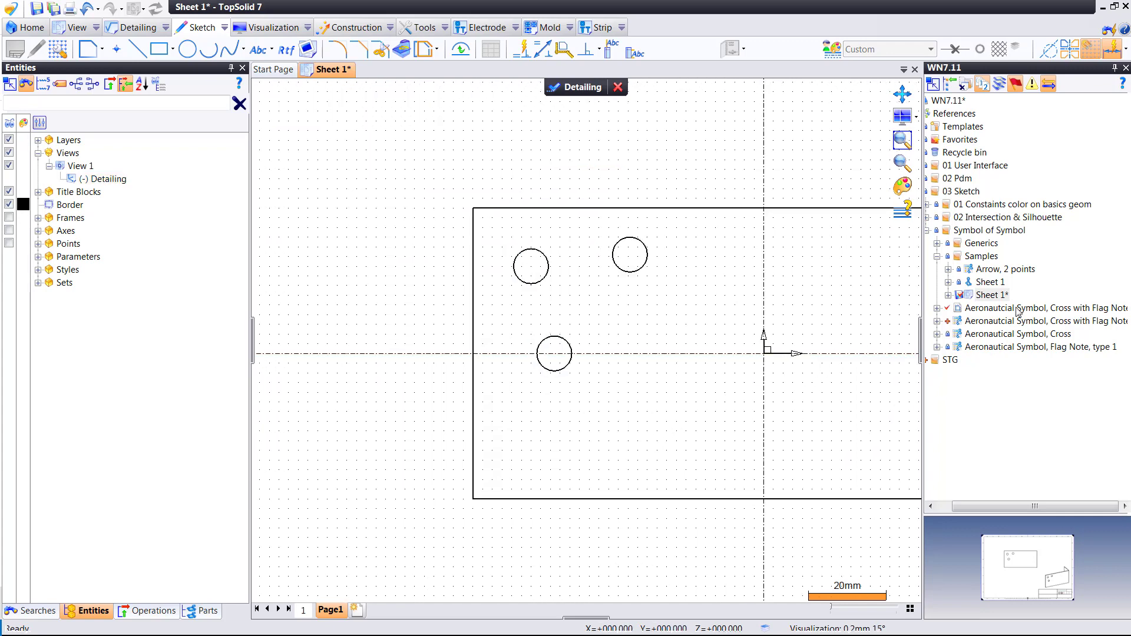
{"action": "left_click", "coordinate": [1013, 323]}
{"action": "left_click_drag", "start_coordinate": [479, 220], "coordinate": [417, 197]}
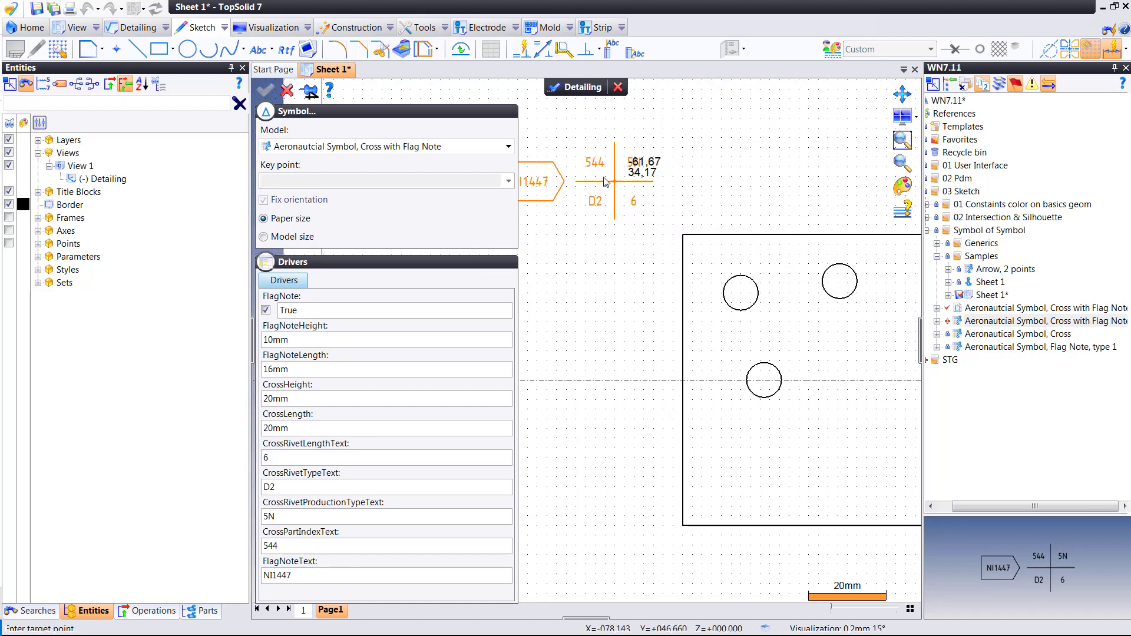
Keep FlagNote True, set FlagNoteHeight to 12mm and FlagNoteText to 25444.
{"action": "left_click", "coordinate": [266, 311]}
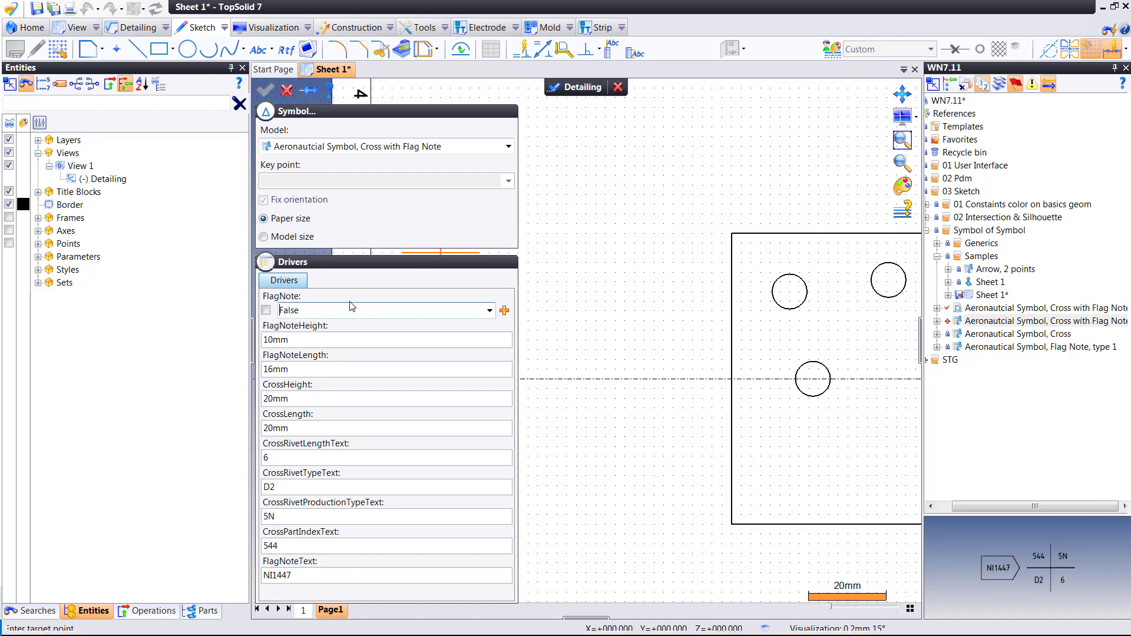
{"action": "left_click", "coordinate": [266, 311]}
{"action": "left_click", "coordinate": [350, 341]}
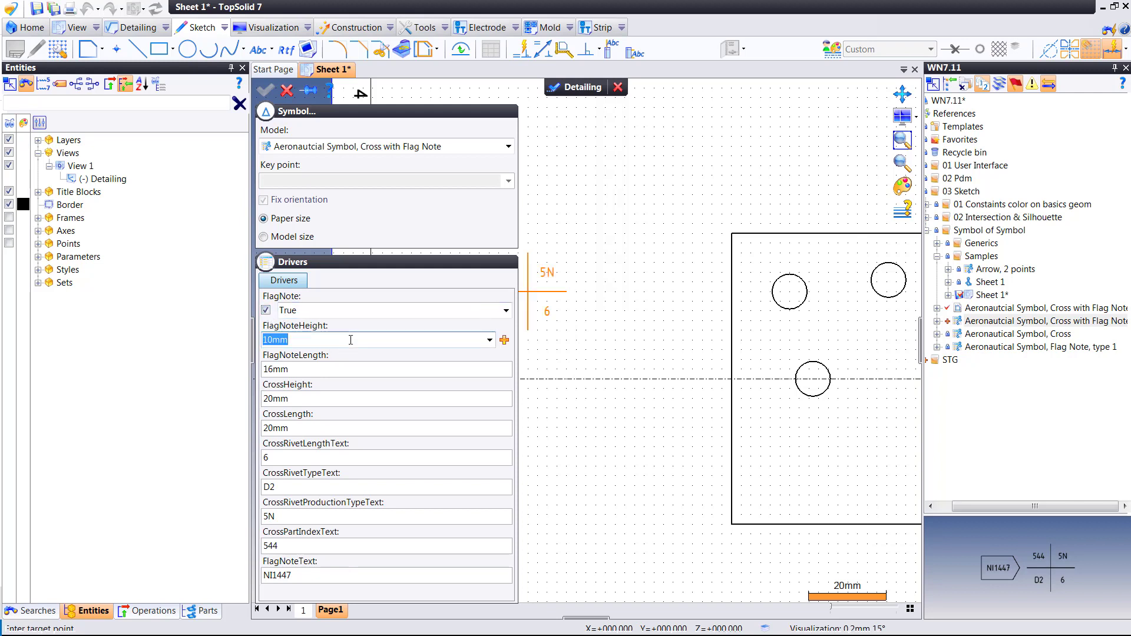
{"action": "type", "text": "1"}
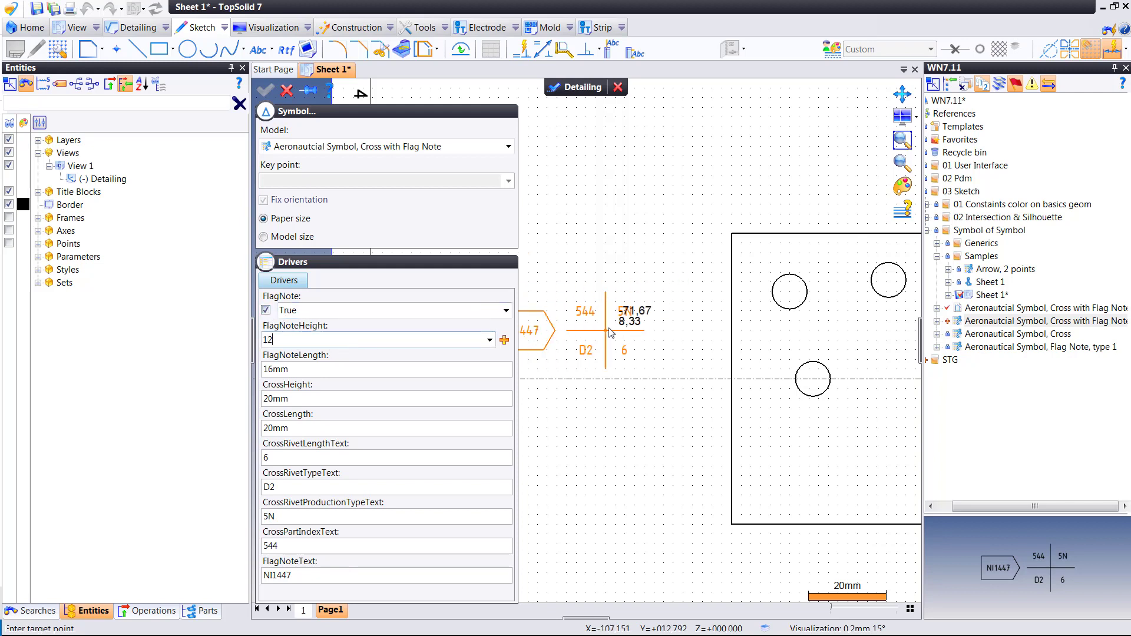
{"action": "type", "text": "2"}
{"action": "left_click", "coordinate": [397, 571]}
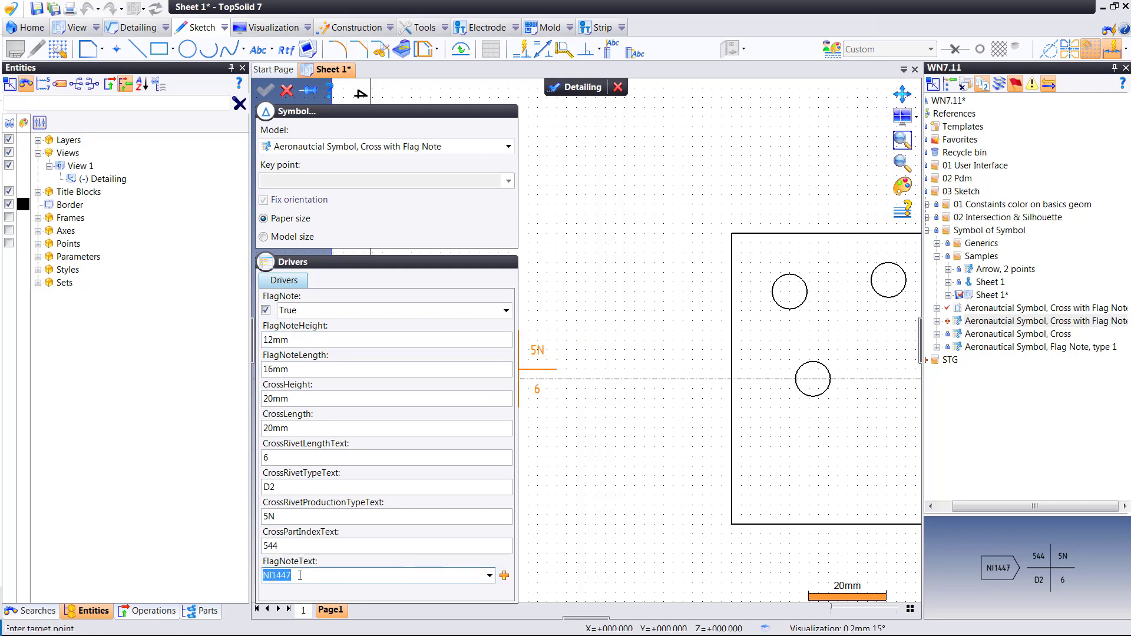
{"action": "type", "text": "25444"}
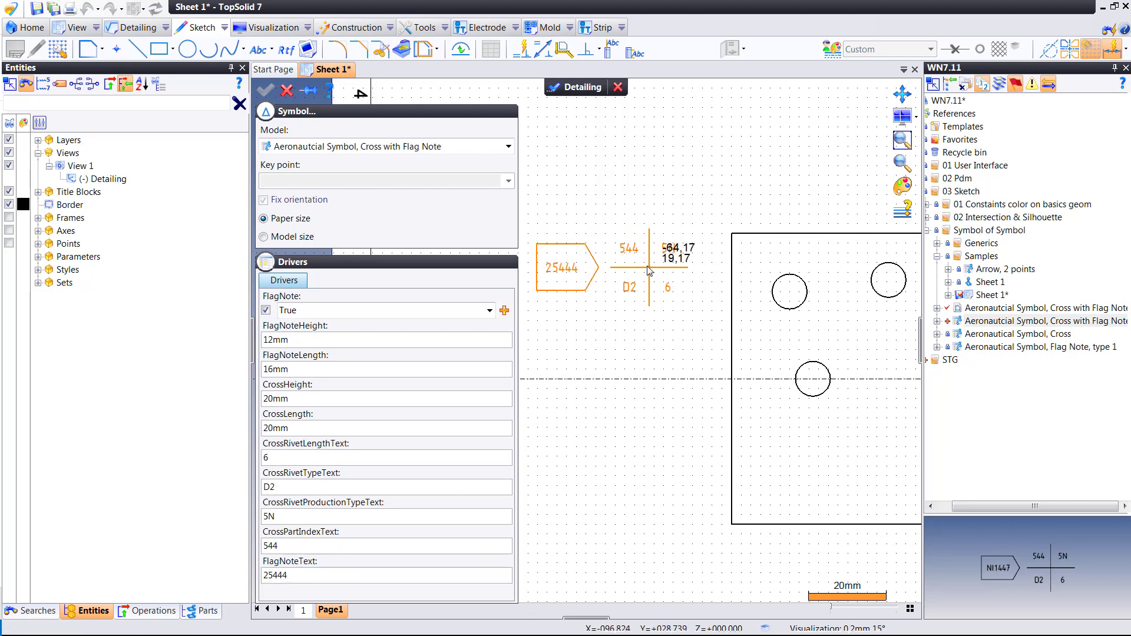
Place the symbol above the part outline and recentre the drawing.
{"action": "middle_click_drag", "start_coordinate": [658, 204], "coordinate": [657, 156]}
{"action": "left_click", "coordinate": [655, 145]}
{"action": "mouse_move", "coordinate": [659, 202]}
{"action": "middle_mouse_down"}
{"action": "mouse_move", "coordinate": [545, 391]}
{"action": "mouse_move", "coordinate": [536, 338]}
{"action": "middle_mouse_up"}
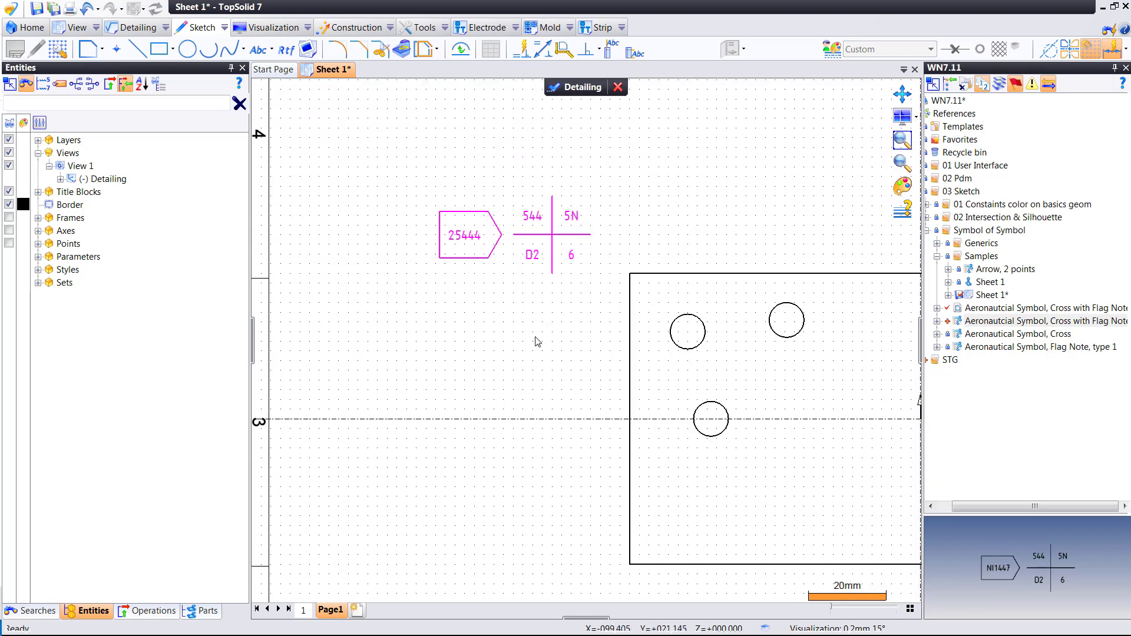
{"action": "scroll", "coordinate": [529, 343], "scroll_direction": "down", "scroll_amount": 2}
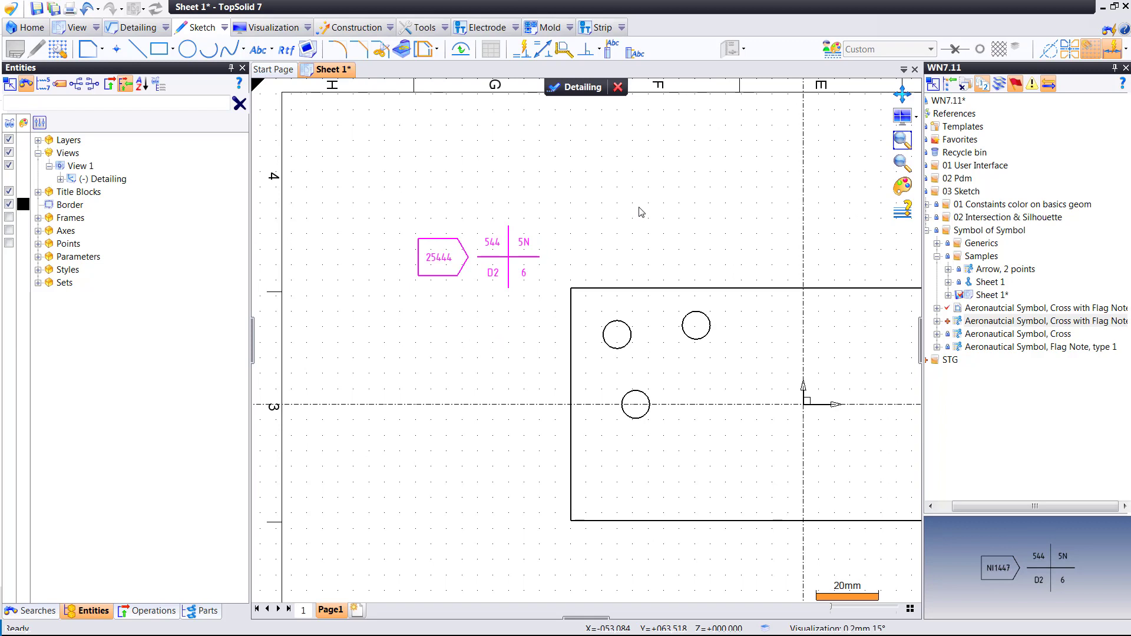
Validate detailing, open the Arrow, 2 points sample, and inspect its Point 1 and Point 2 drivers.
{"action": "left_click", "coordinate": [584, 87]}
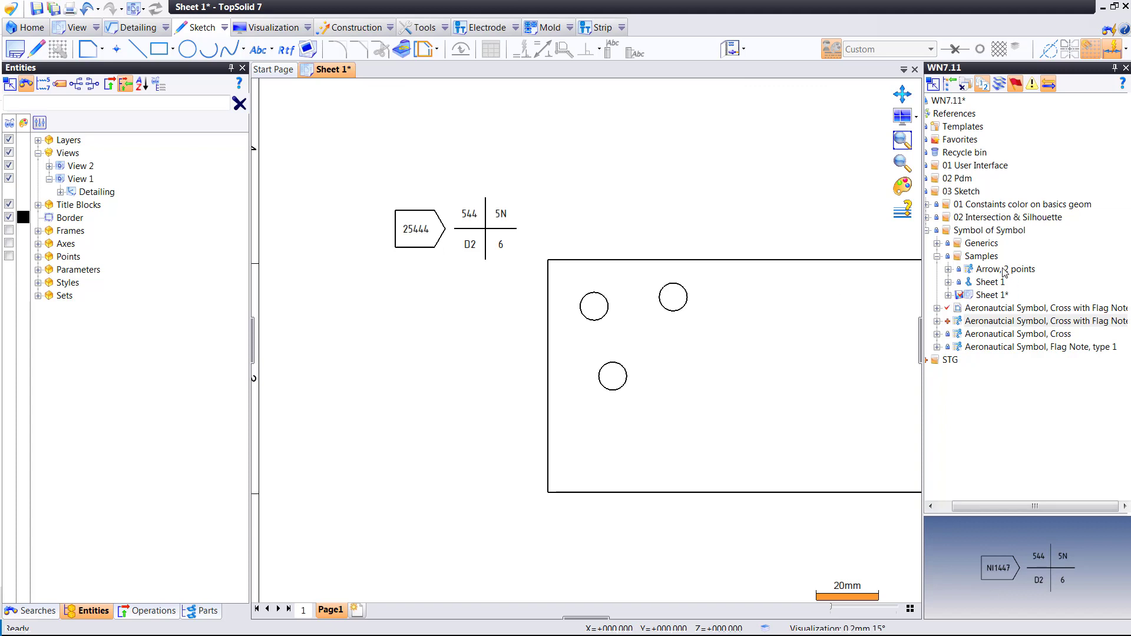
{"action": "left_click", "coordinate": [997, 270]}
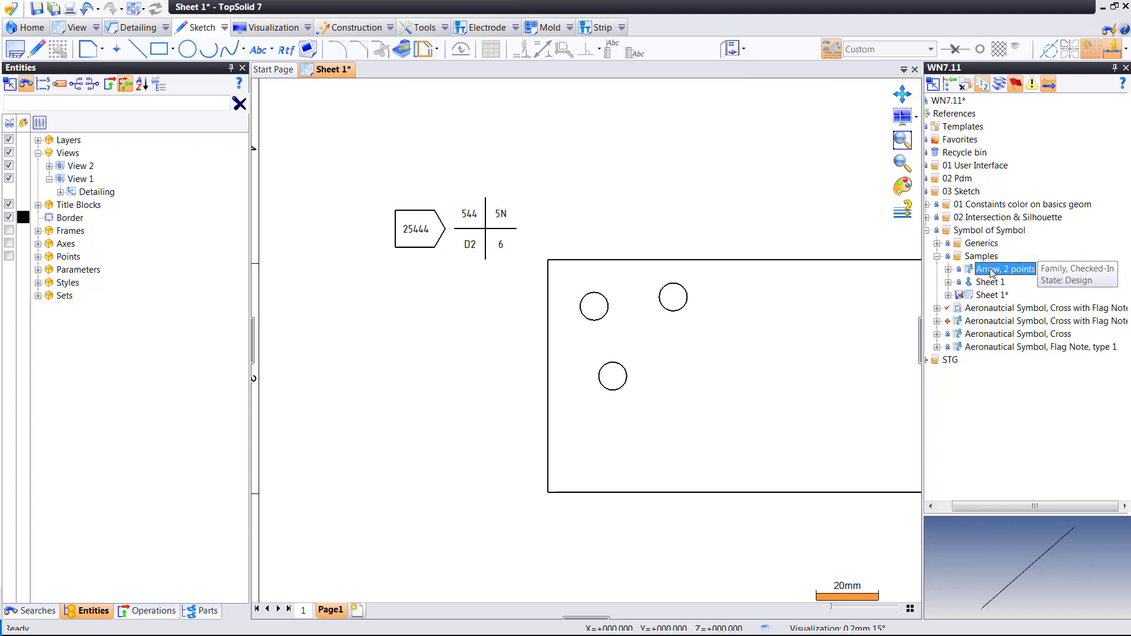
{"action": "double_click", "coordinate": [992, 270]}
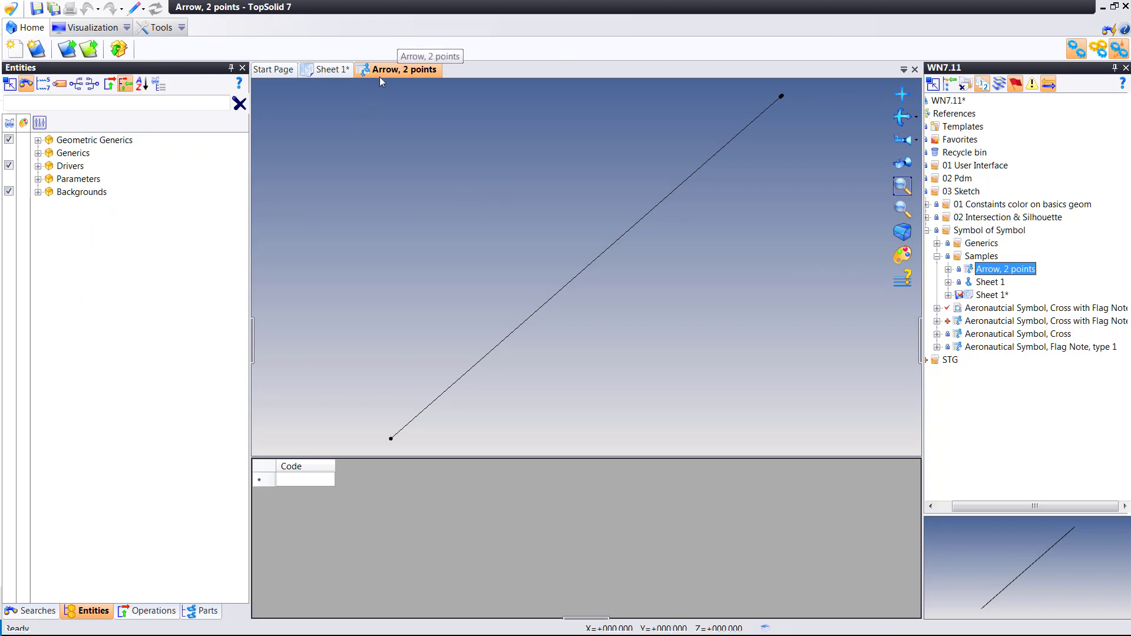
{"action": "left_click", "coordinate": [38, 166]}
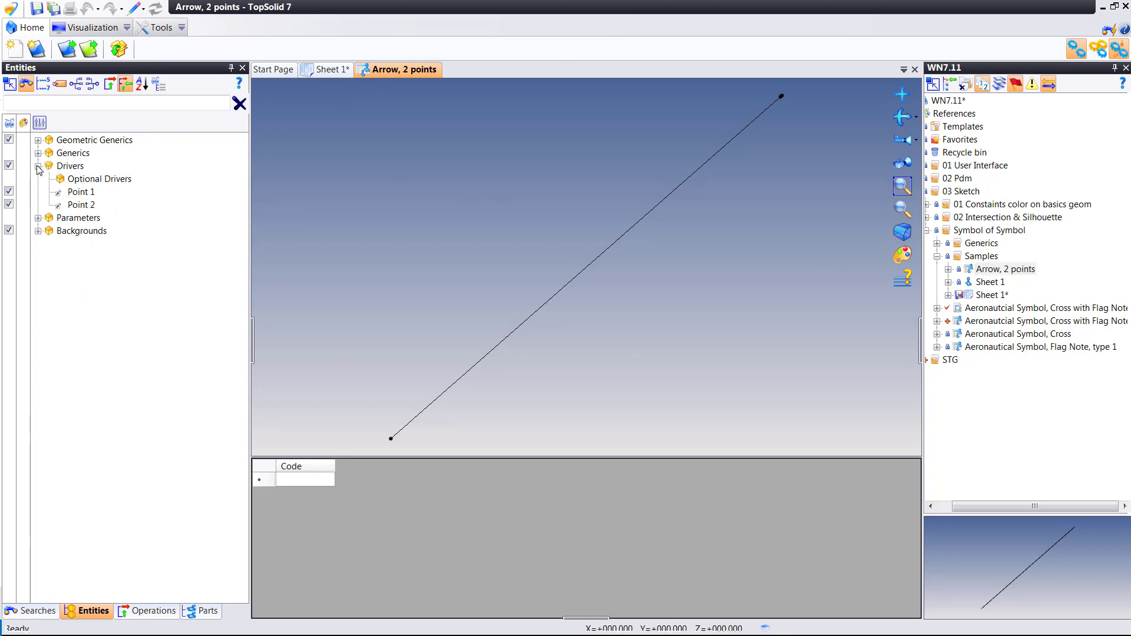
{"action": "left_click", "coordinate": [81, 192]}
{"action": "left_click", "coordinate": [83, 205]}
{"action": "left_click", "coordinate": [83, 192]}
{"action": "left_click", "coordinate": [85, 205]}
{"action": "left_click", "coordinate": [86, 193]}
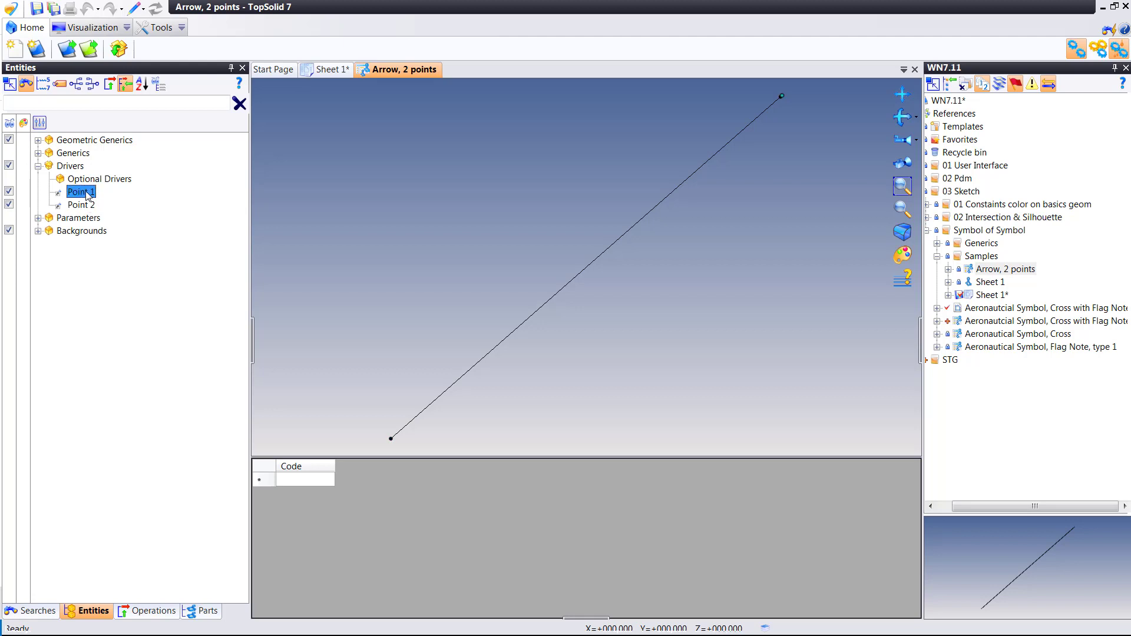
Open the generic Arrow, 2 points document, recheck Point 2, and return to Sheet 1.
{"action": "left_click", "coordinate": [937, 243]}
{"action": "double_click", "coordinate": [1005, 308]}
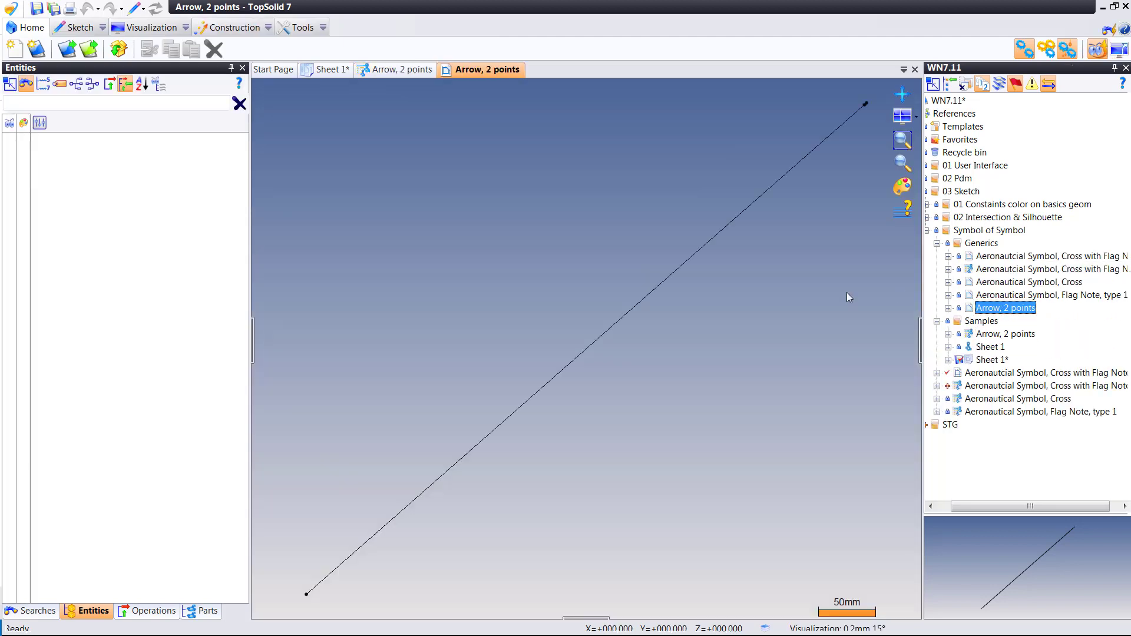
{"action": "scroll", "coordinate": [578, 252], "scroll_direction": "down", "scroll_amount": 2}
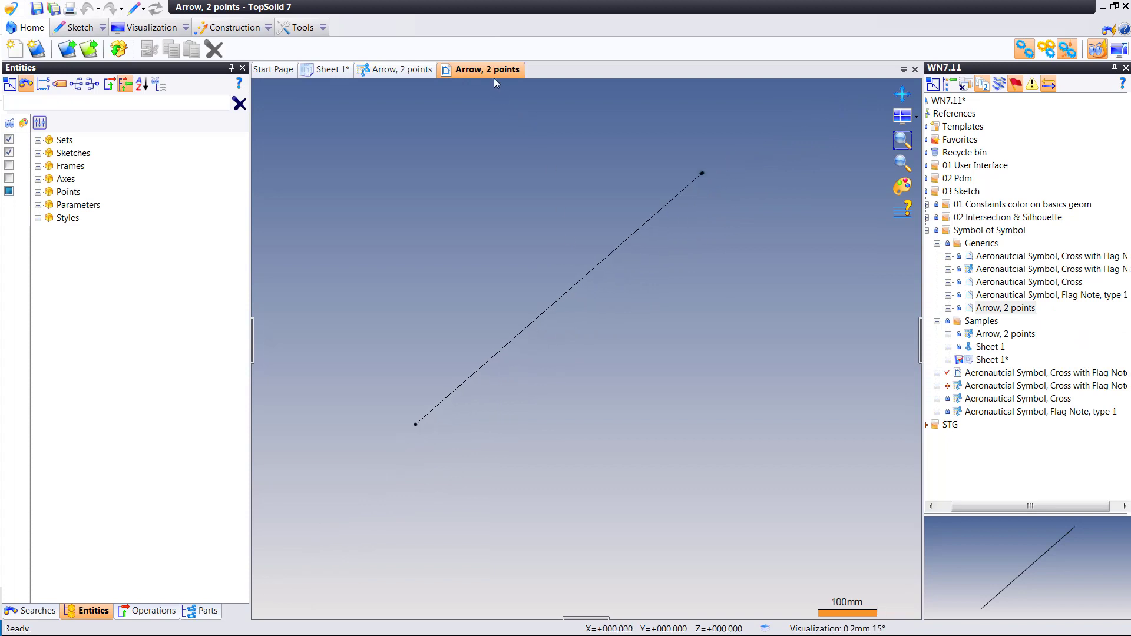
{"action": "left_click", "coordinate": [408, 72]}
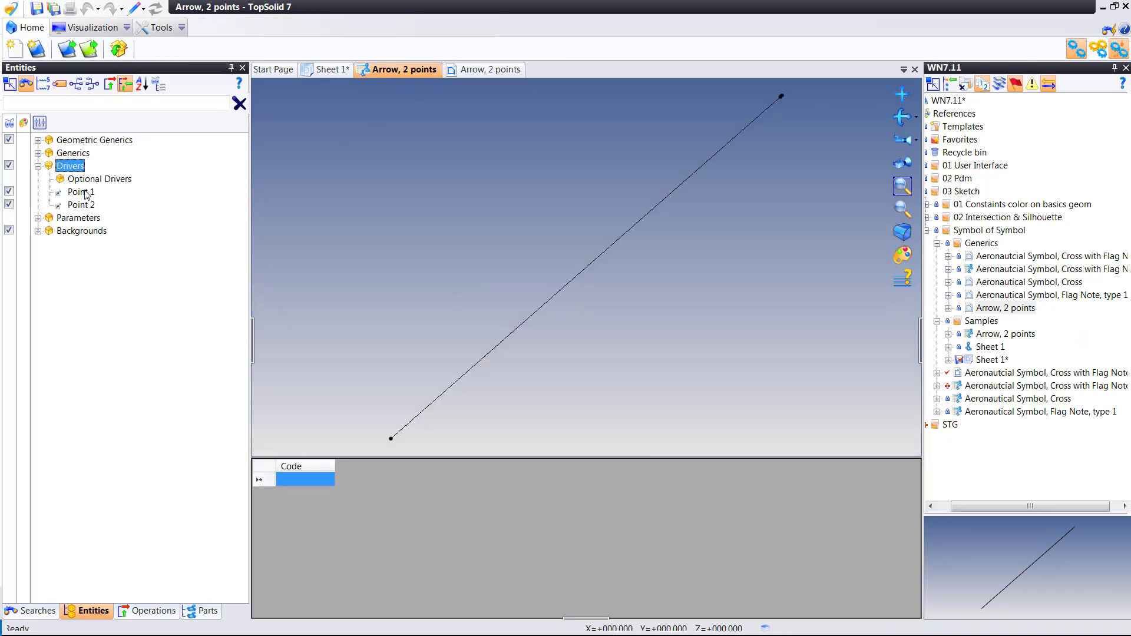
{"action": "left_click", "coordinate": [86, 206]}
{"action": "left_click", "coordinate": [321, 71]}
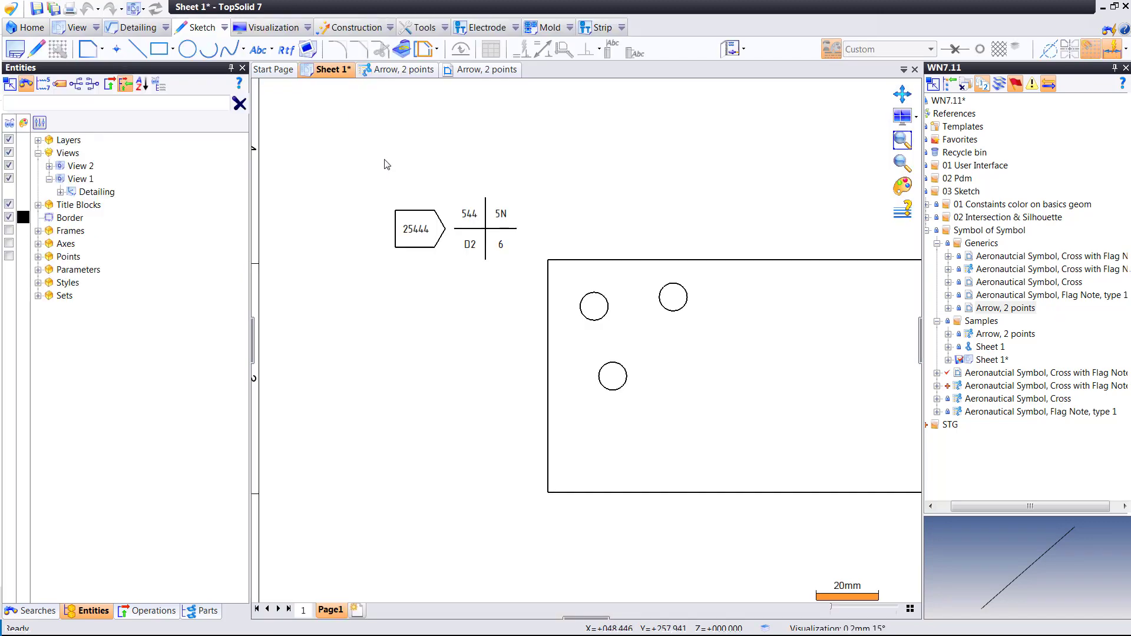
In View 1's detailing, draw a two-point arrow from the cross symbol to the upper-left hole, then start another.
{"action": "right_click", "coordinate": [596, 249]}
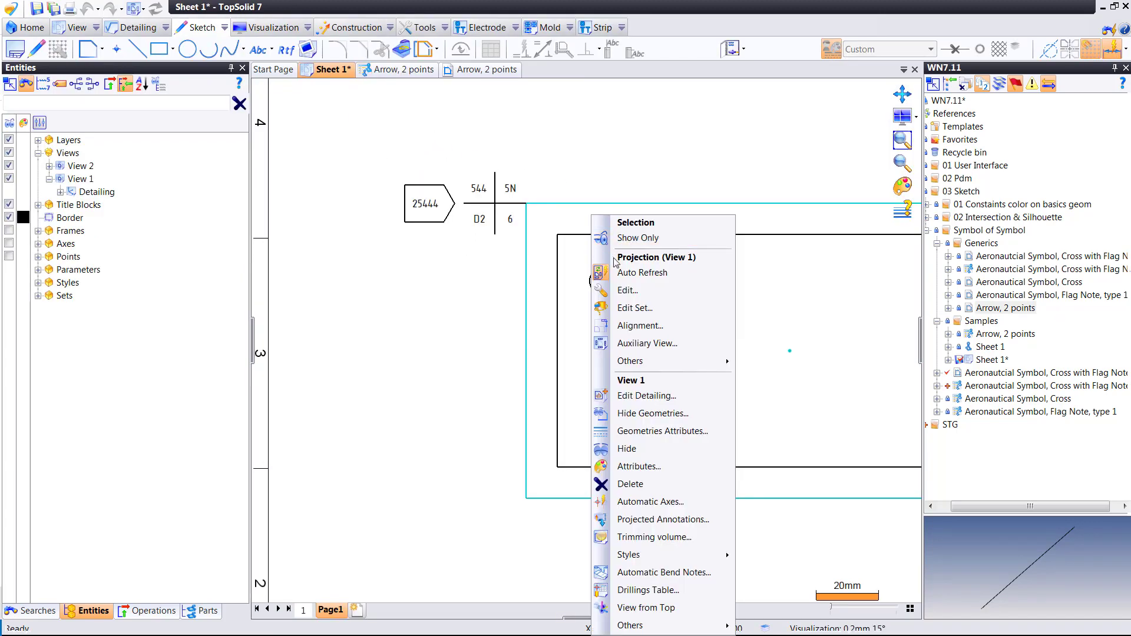
{"action": "left_click", "coordinate": [647, 397]}
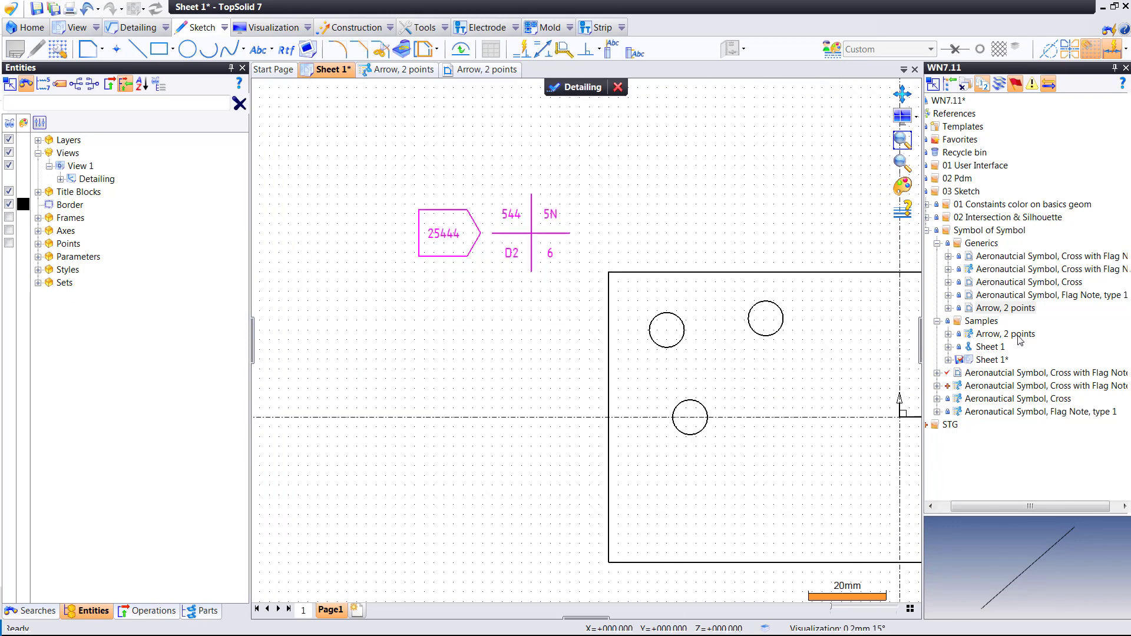
{"action": "left_click_drag", "start_coordinate": [1020, 335], "coordinate": [669, 247]}
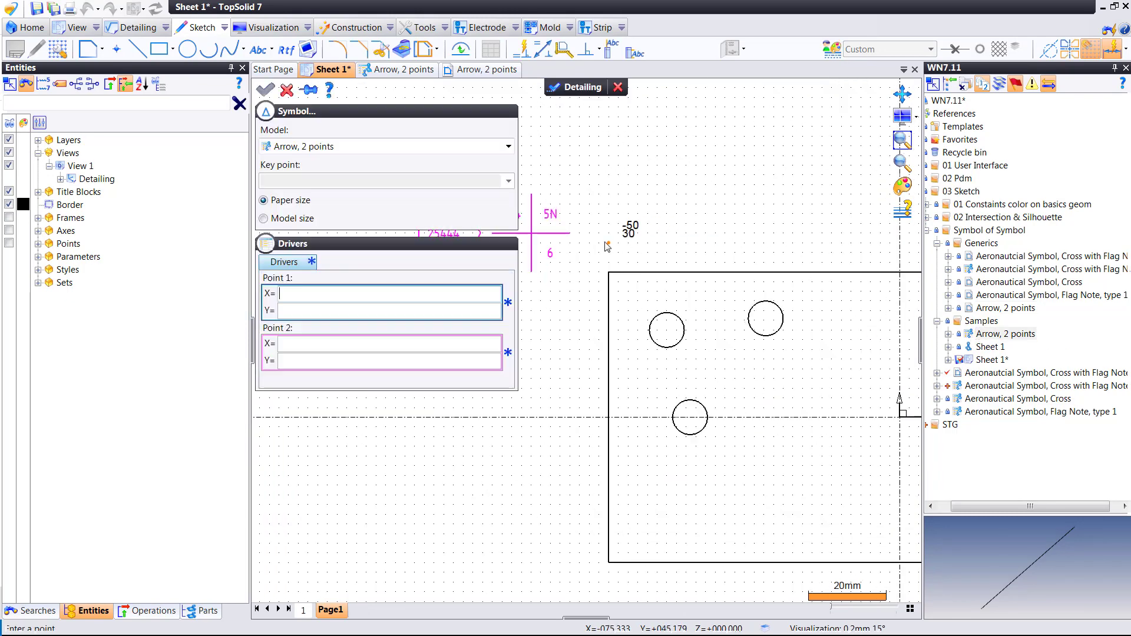
{"action": "left_click", "coordinate": [570, 233]}
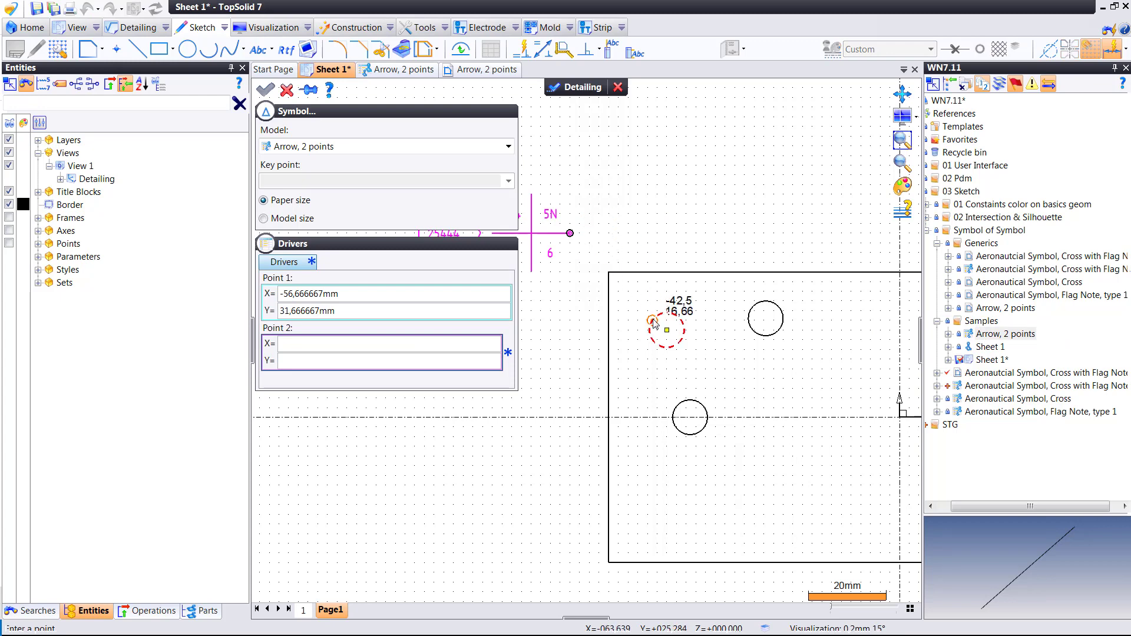
{"action": "left_click", "coordinate": [654, 323]}
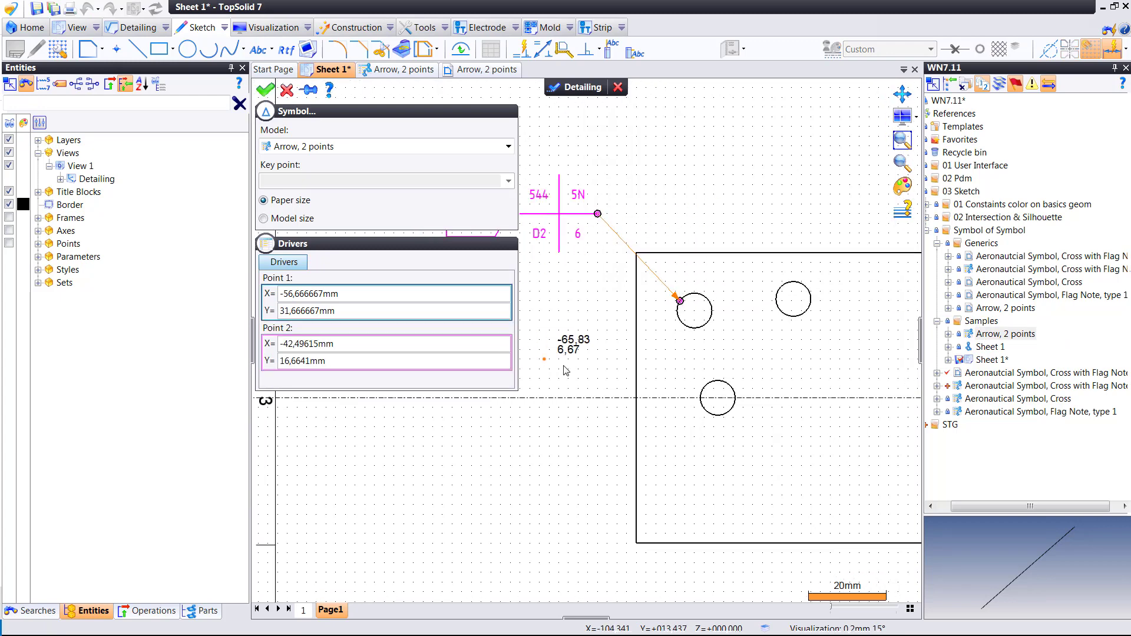
{"action": "right_click", "coordinate": [560, 343]}
{"action": "left_click", "coordinate": [573, 350]}
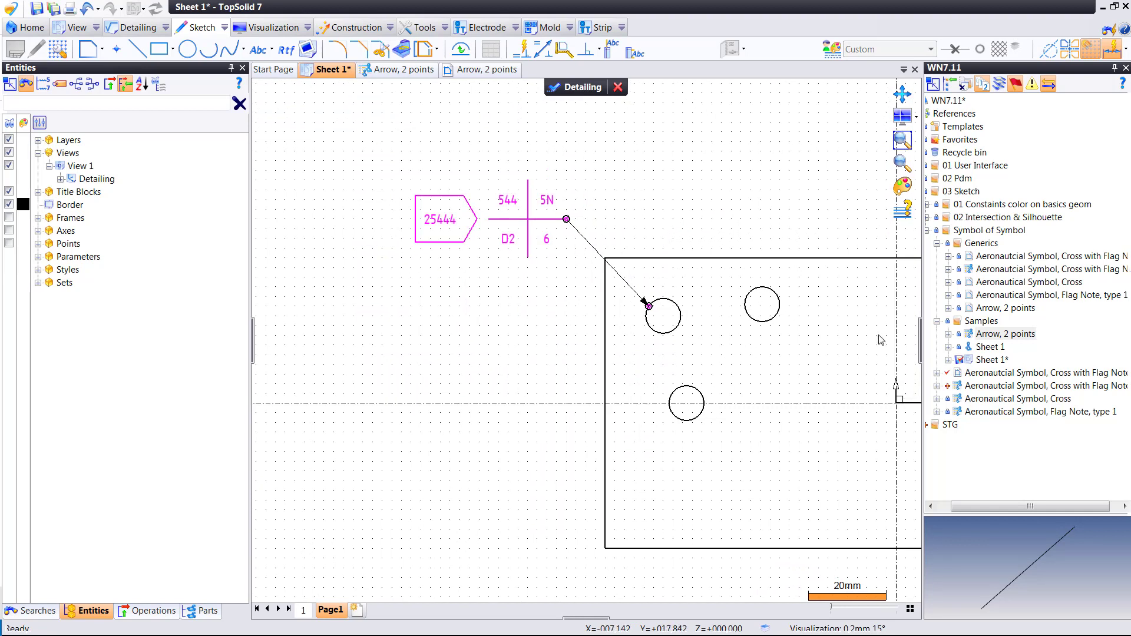
{"action": "left_click_drag", "start_coordinate": [982, 337], "coordinate": [584, 217]}
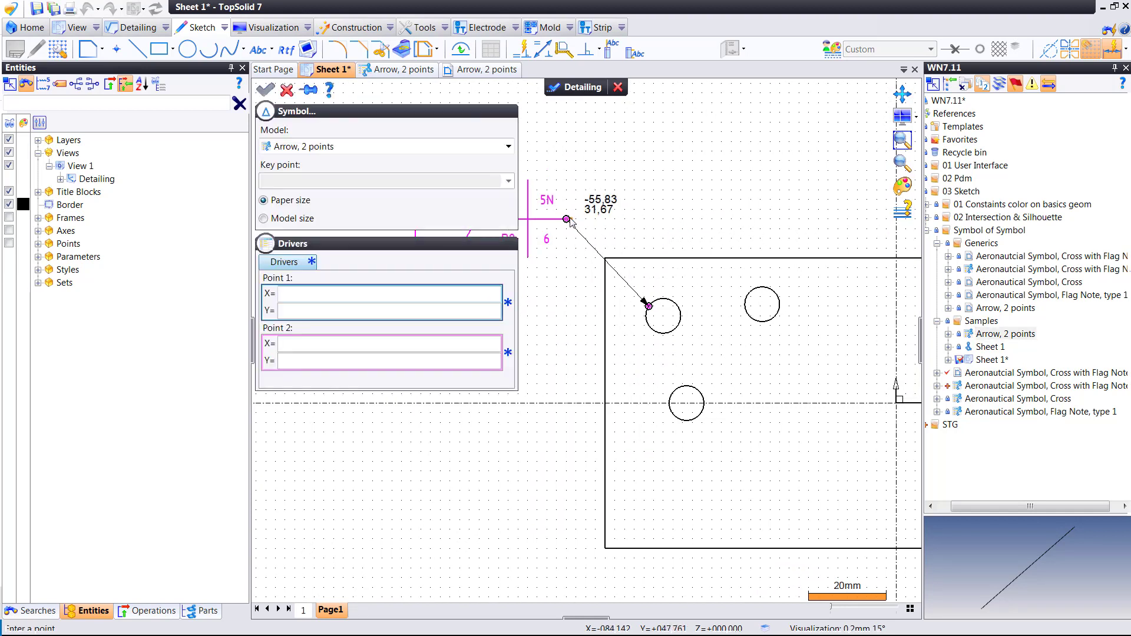